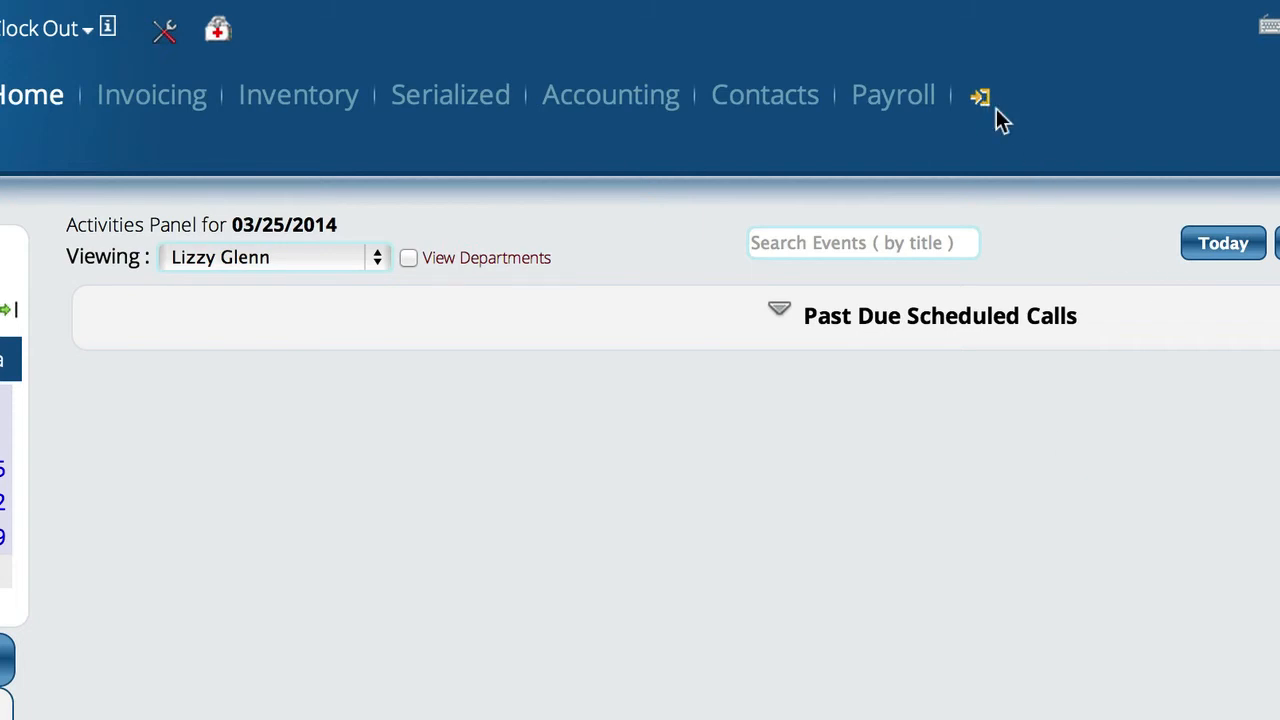
- Open the payment methods setup in the General section of the system settings
{"action": "mouse_move", "coordinate": [983, 106]}
{"action": "left_click", "coordinate": [1088, 128]}
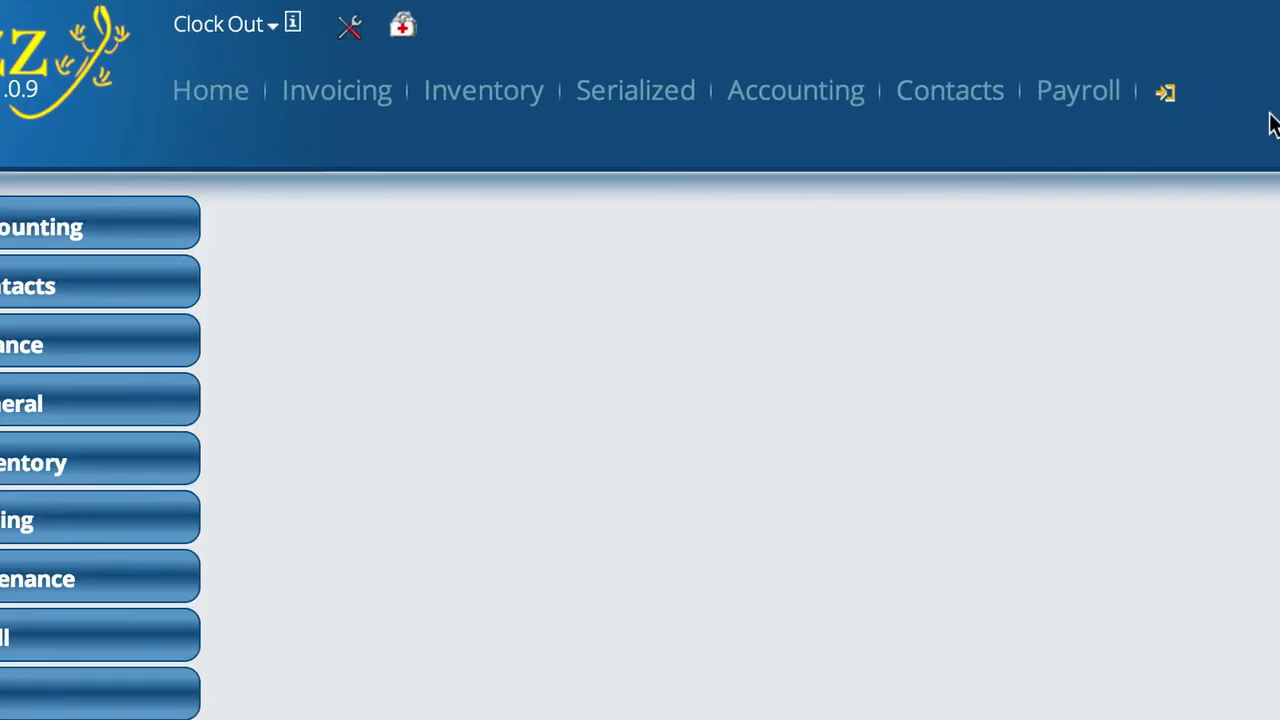
{"action": "left_click", "coordinate": [42, 404]}
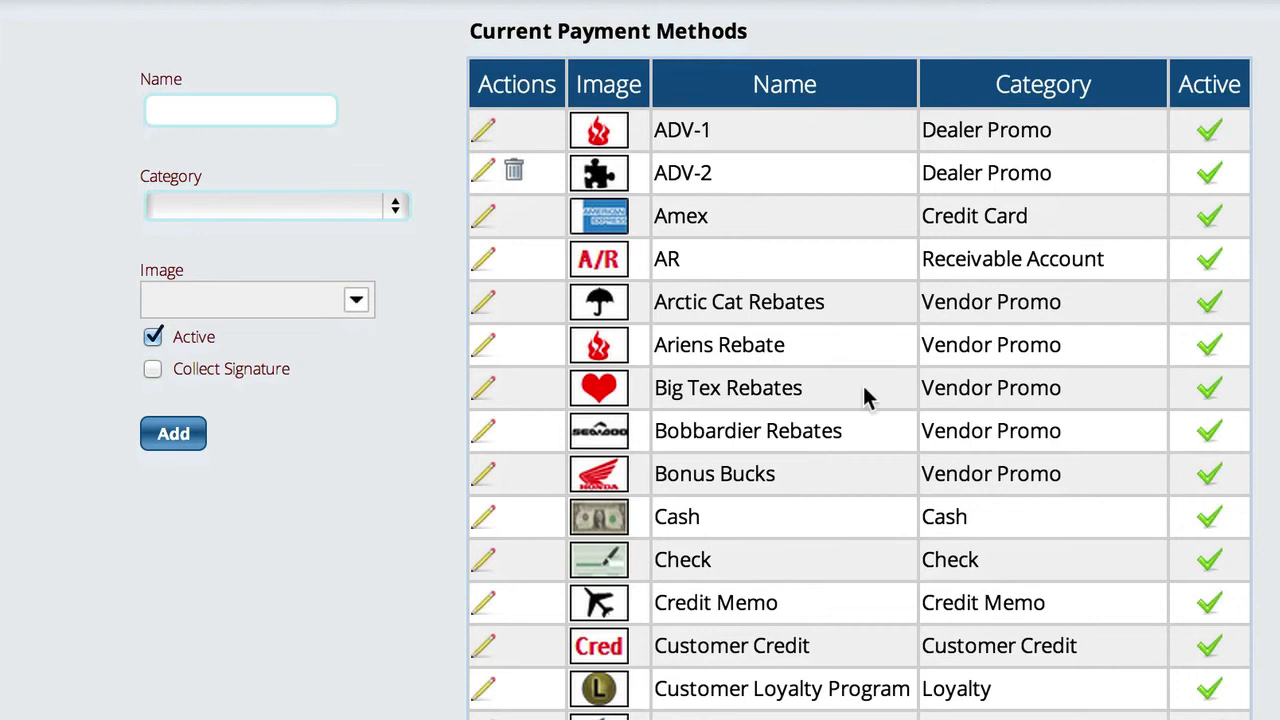
- Name the new payment method "Old Customer Credits" and assign it to the Dealer Promo category
{"action": "left_click", "coordinate": [196, 114]}
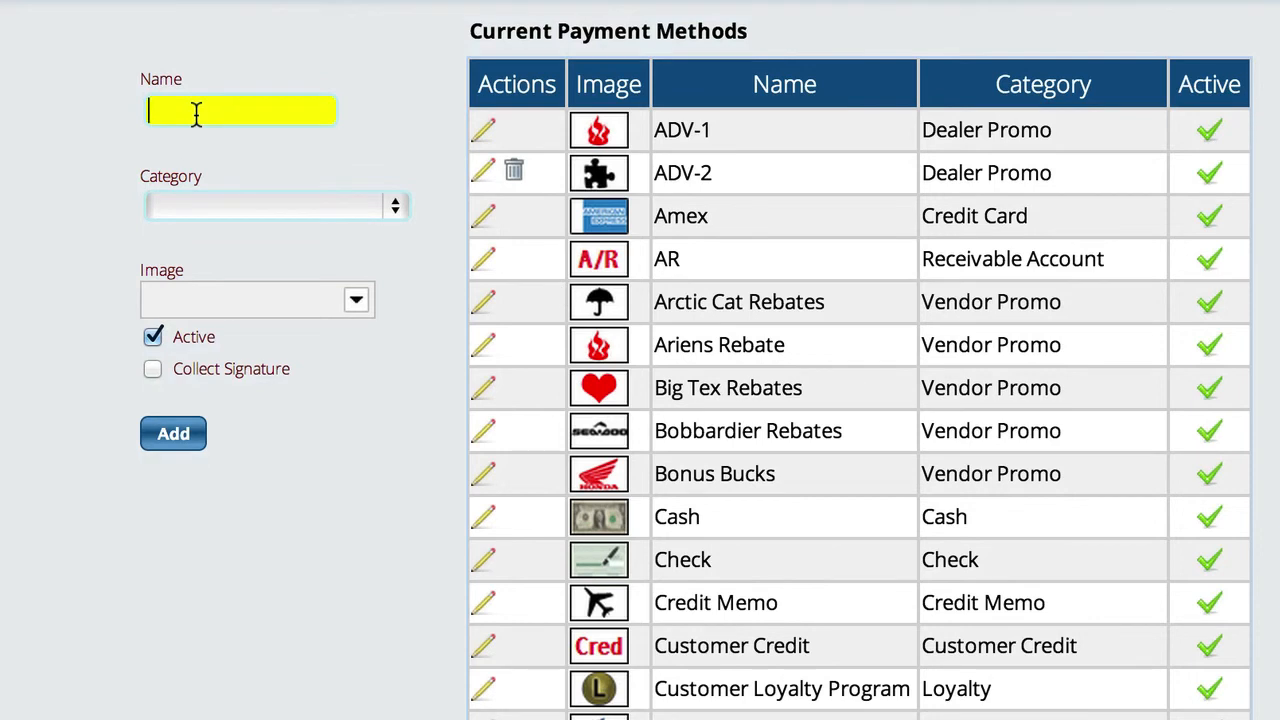
{"action": "type", "text": "Old Custom"}
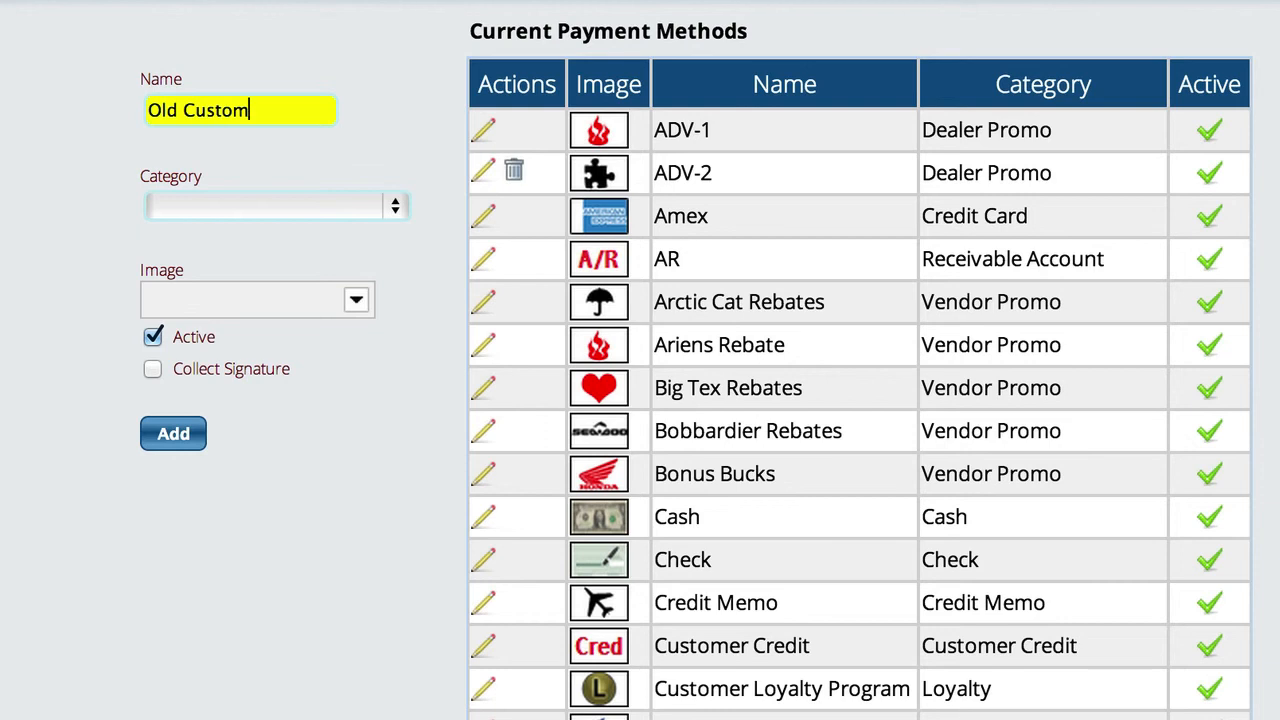
{"action": "type", "text": "er Credits"}
{"action": "left_click", "coordinate": [212, 206]}
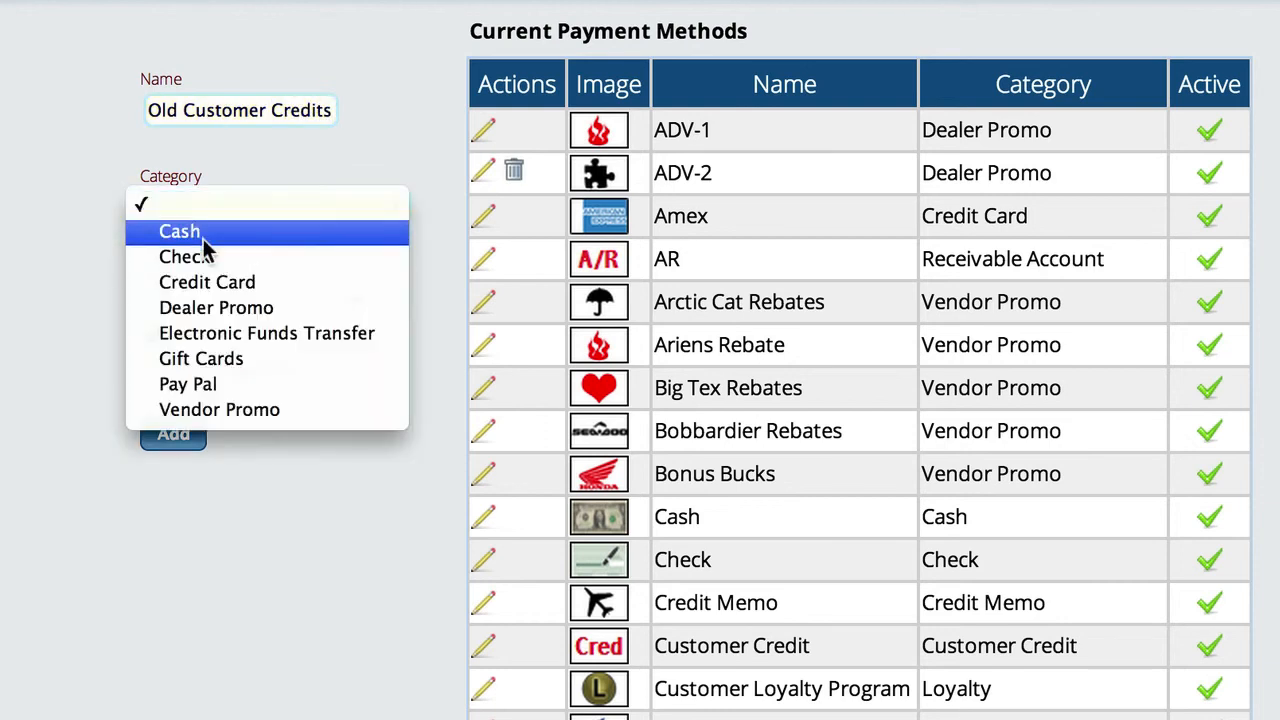
{"action": "left_click", "coordinate": [242, 307]}
- Choose the Misc. 10 image for the new payment method
{"action": "left_click", "coordinate": [199, 308]}
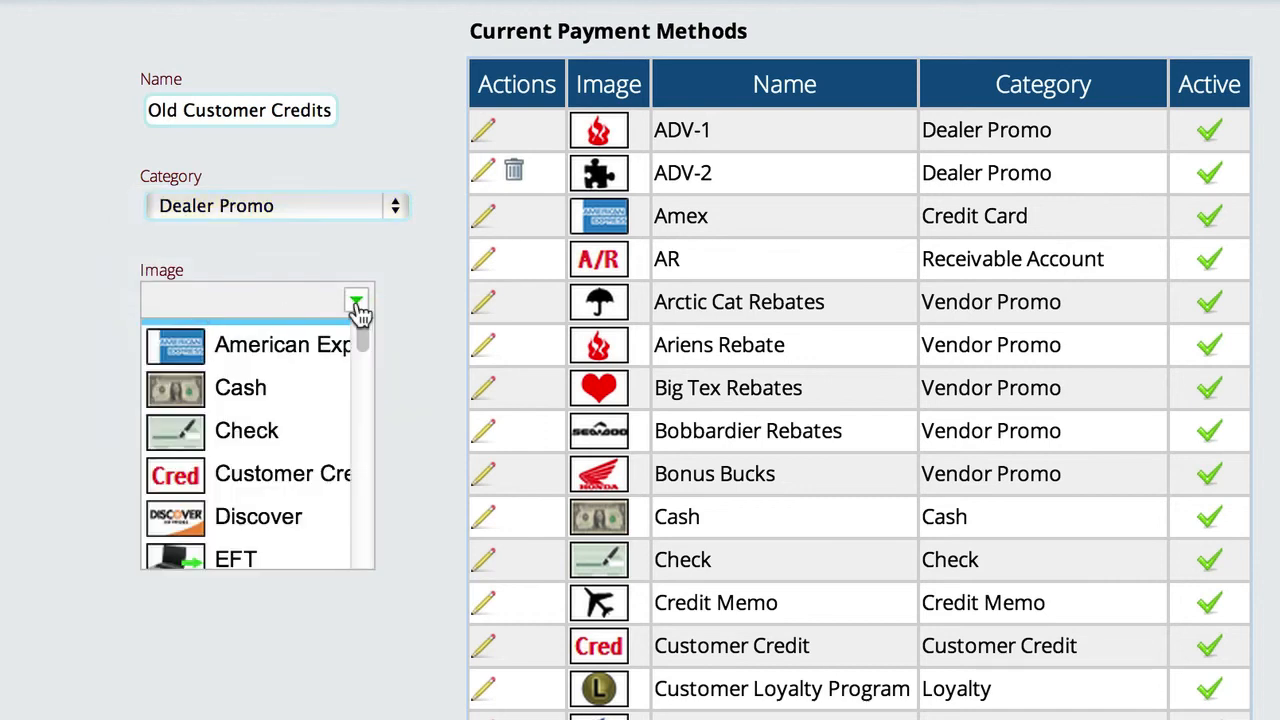
{"action": "scroll", "coordinate": [271, 400], "scroll_direction": "down", "scroll_amount": 5}
{"action": "scroll", "coordinate": [268, 468], "scroll_direction": "down", "scroll_amount": 2}
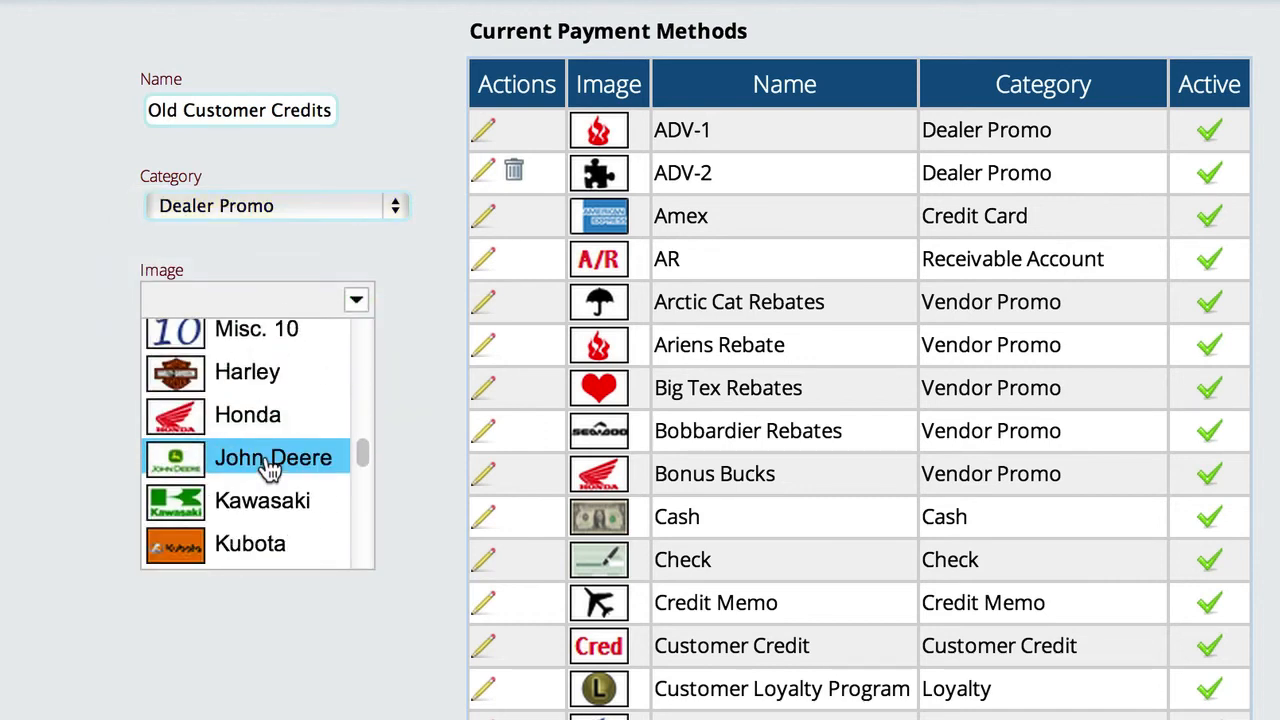
{"action": "scroll", "coordinate": [262, 460], "scroll_direction": "up", "scroll_amount": 3}
{"action": "left_click", "coordinate": [256, 452]}
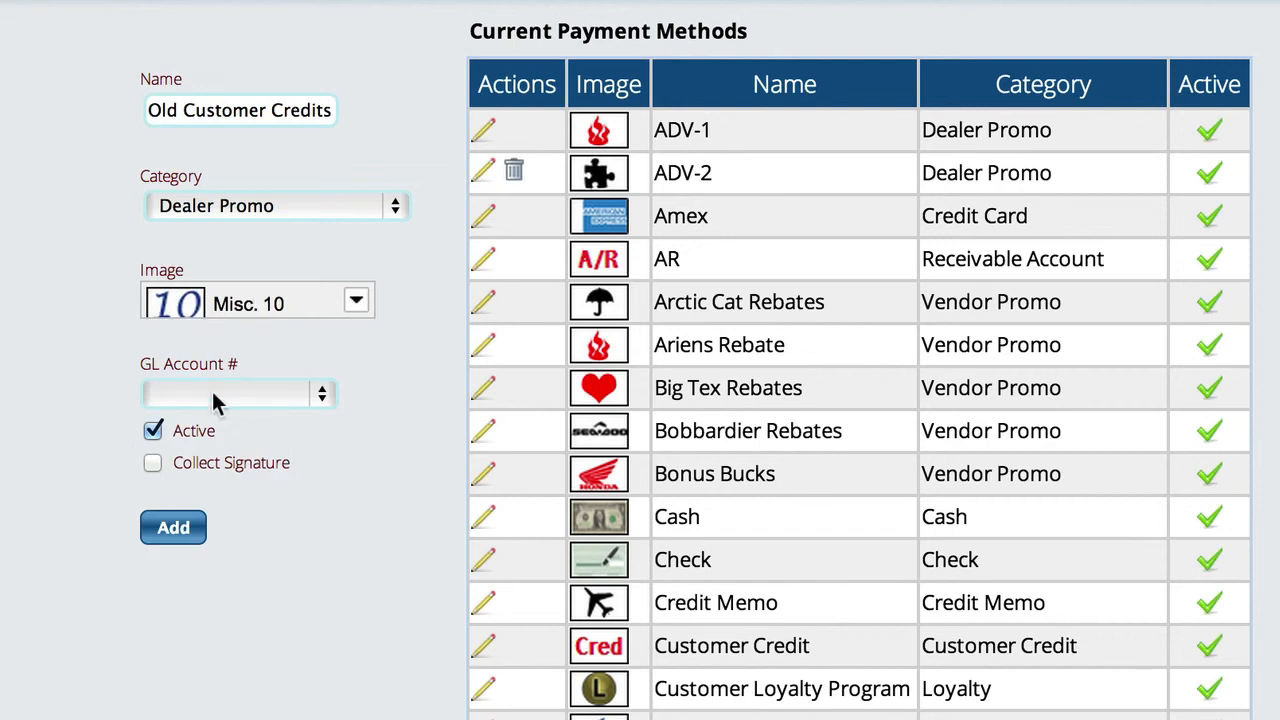
- Assign GL account 310.10.000 – Owner's Equity to the payment method and add it to the list
{"action": "left_click", "coordinate": [214, 400]}
{"action": "scroll", "coordinate": [395, 590], "scroll_direction": "down", "scroll_amount": 10}
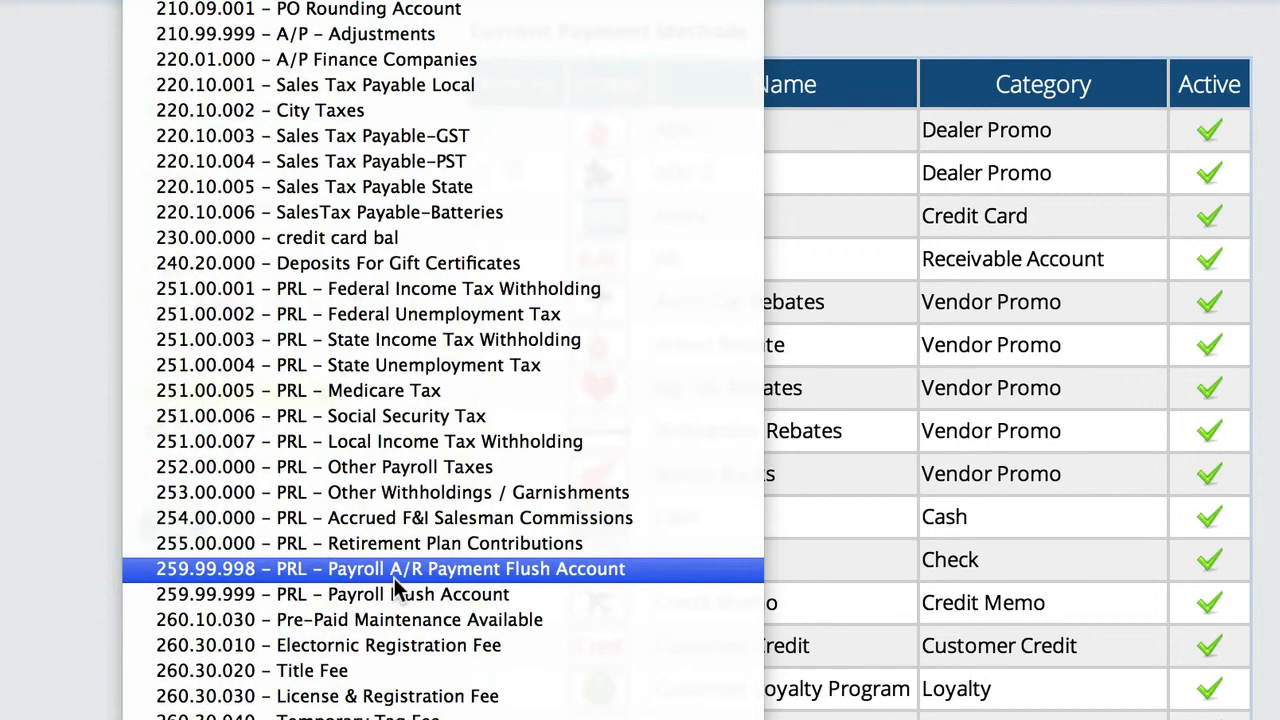
{"action": "scroll", "coordinate": [395, 590], "scroll_direction": "down", "scroll_amount": 15}
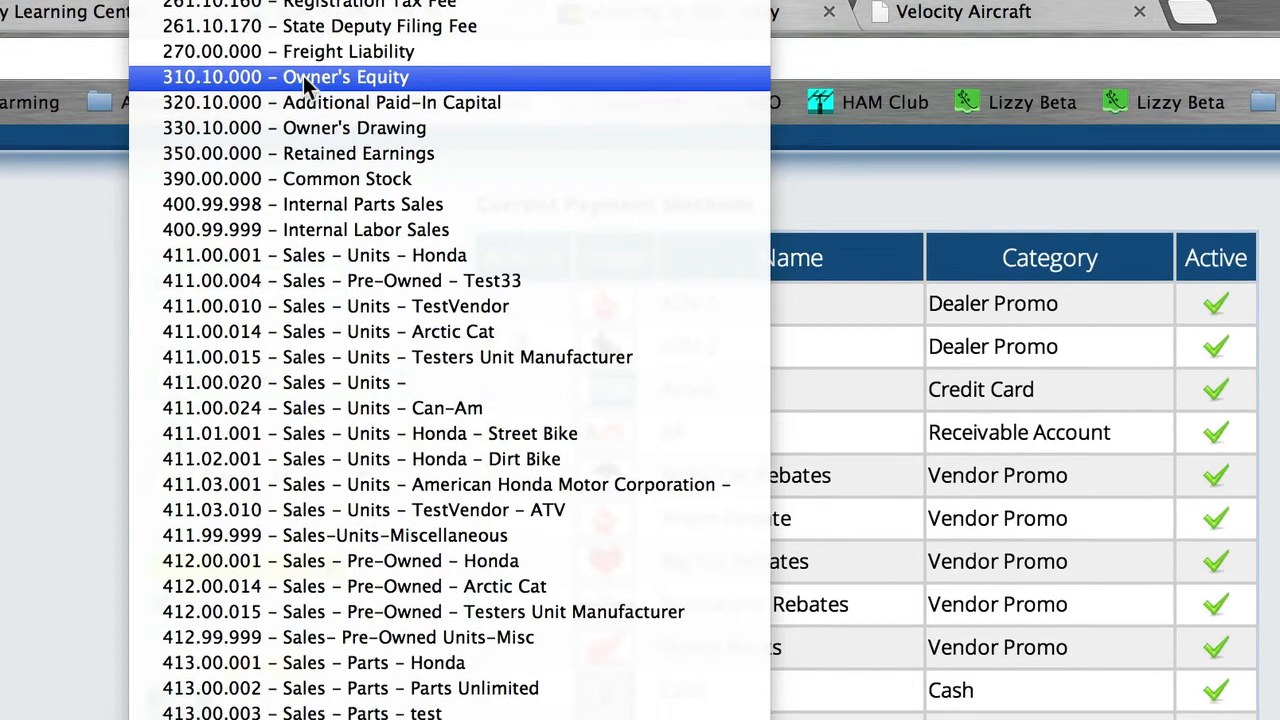
{"action": "left_click", "coordinate": [305, 82]}
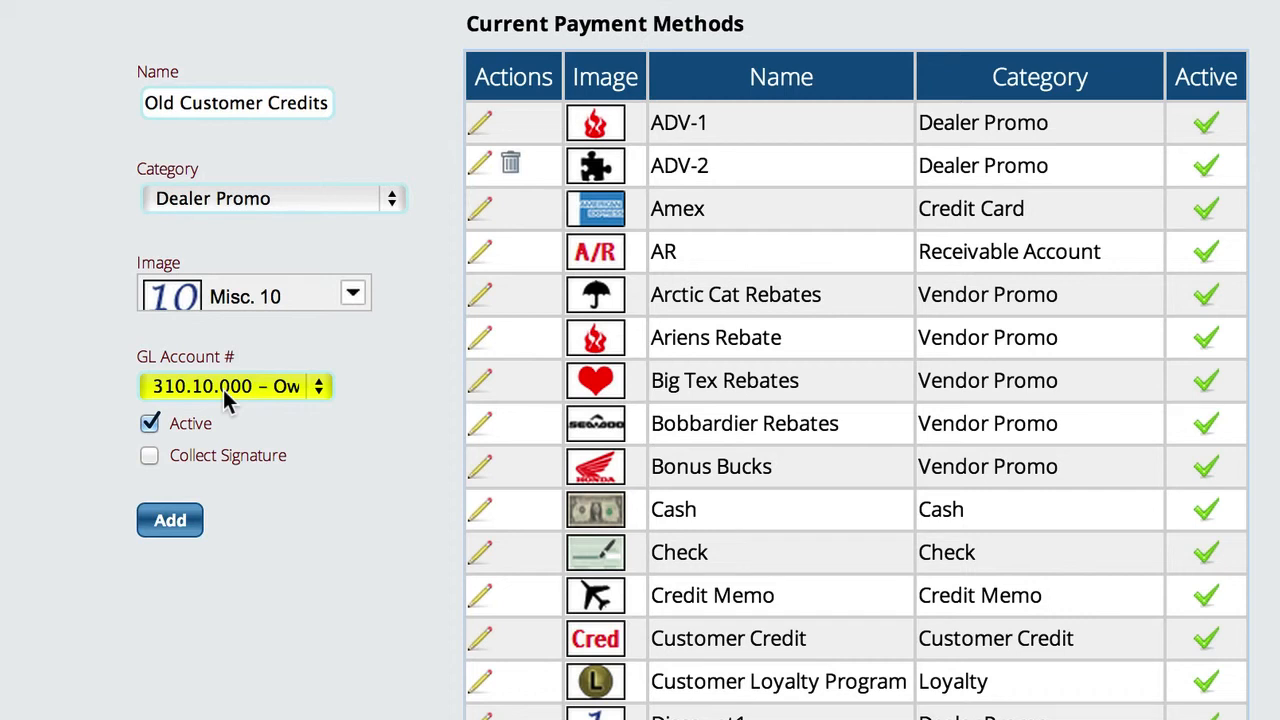
{"action": "left_click", "coordinate": [168, 524]}
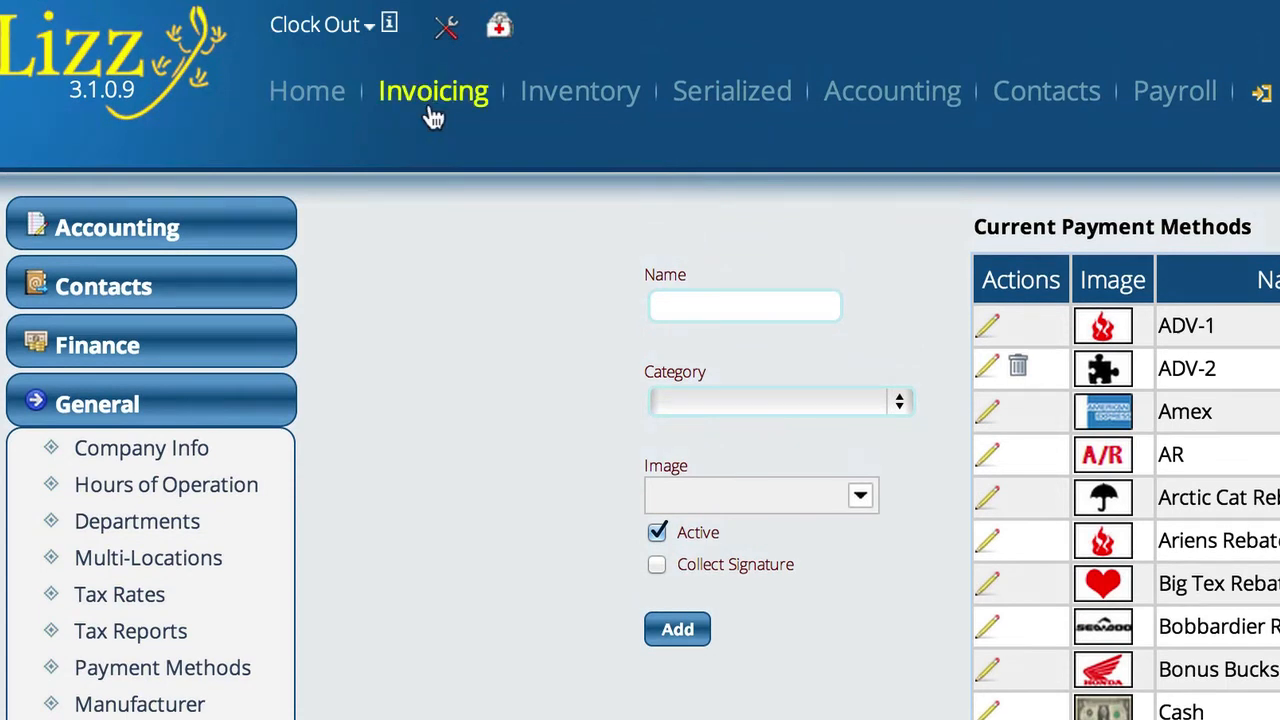
- Locate the customer for invoicing by searching contacts by last name, and select a matching contact
{"action": "left_click", "coordinate": [433, 104]}
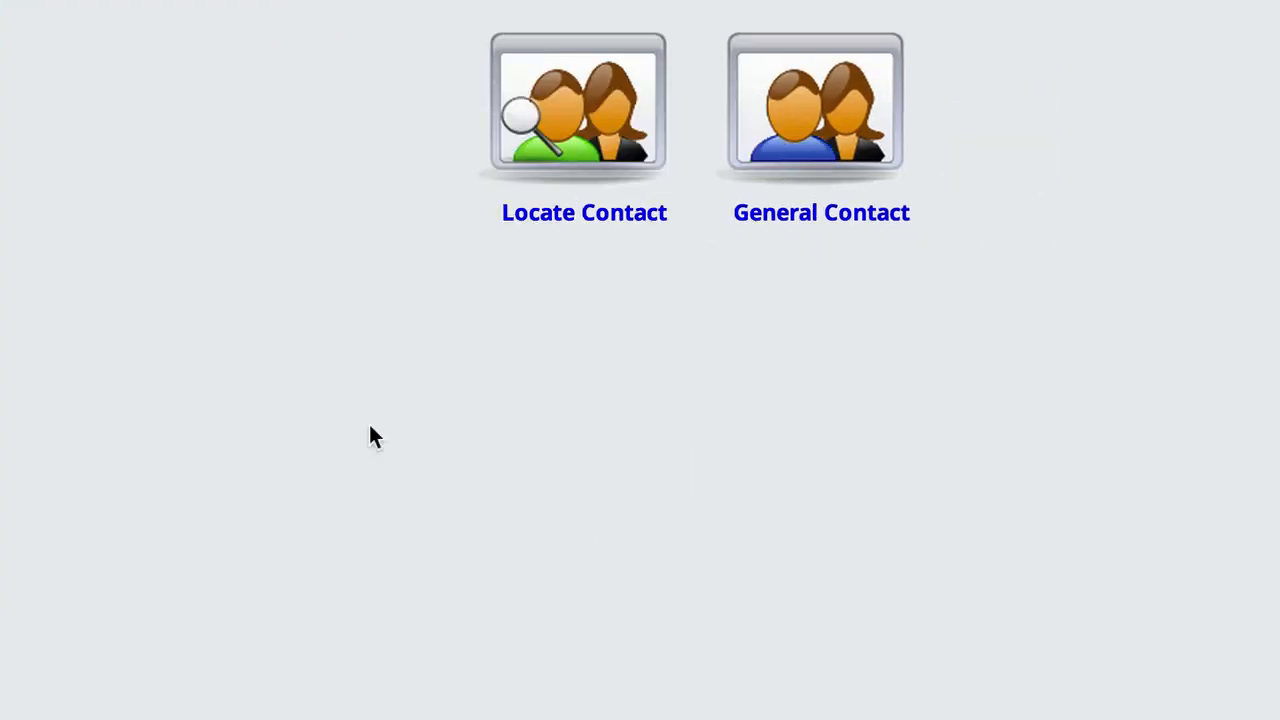
{"action": "left_click", "coordinate": [573, 207]}
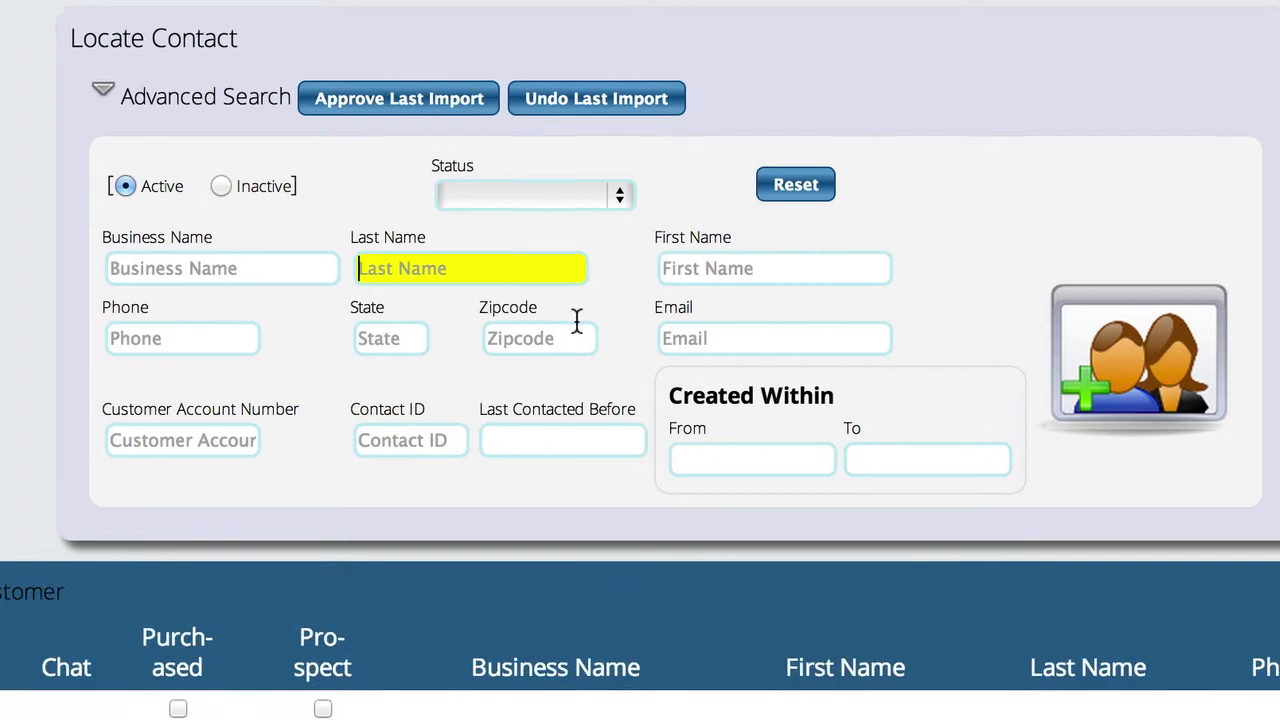
{"action": "type", "text": "smith"}
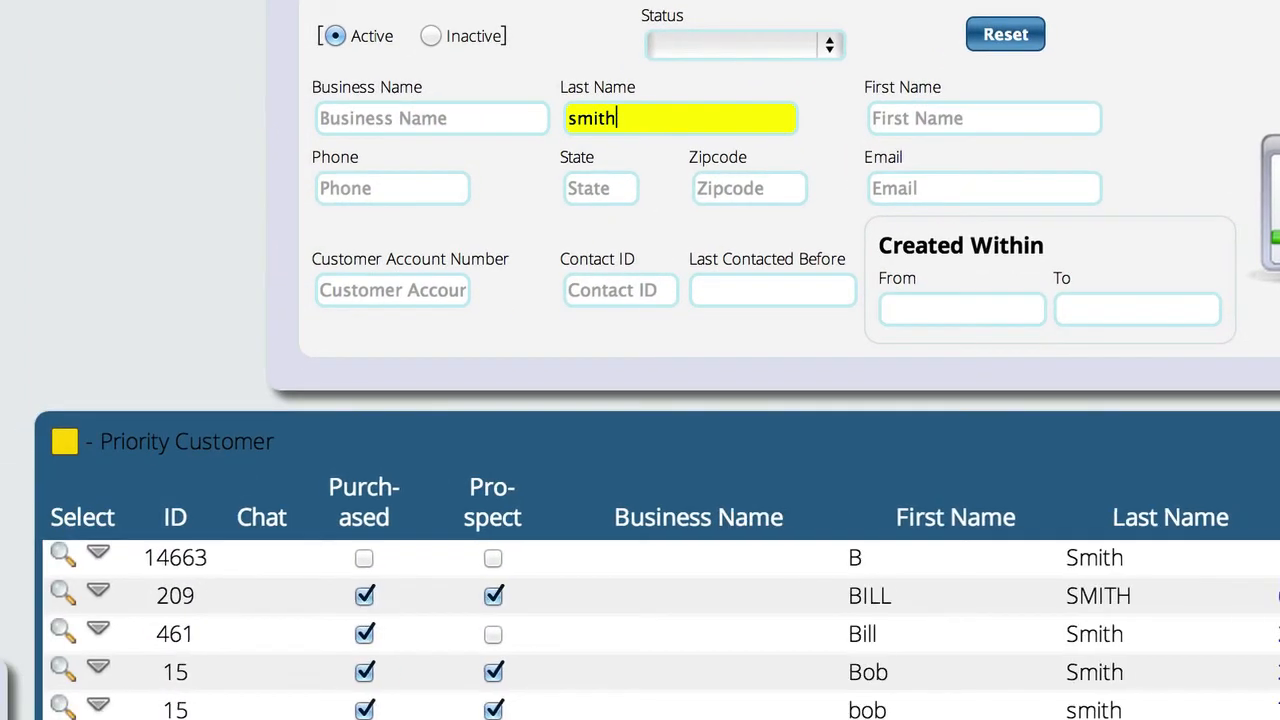
{"action": "scroll", "coordinate": [780, 177], "scroll_direction": "down", "scroll_amount": 2}
{"action": "left_click", "coordinate": [62, 458]}
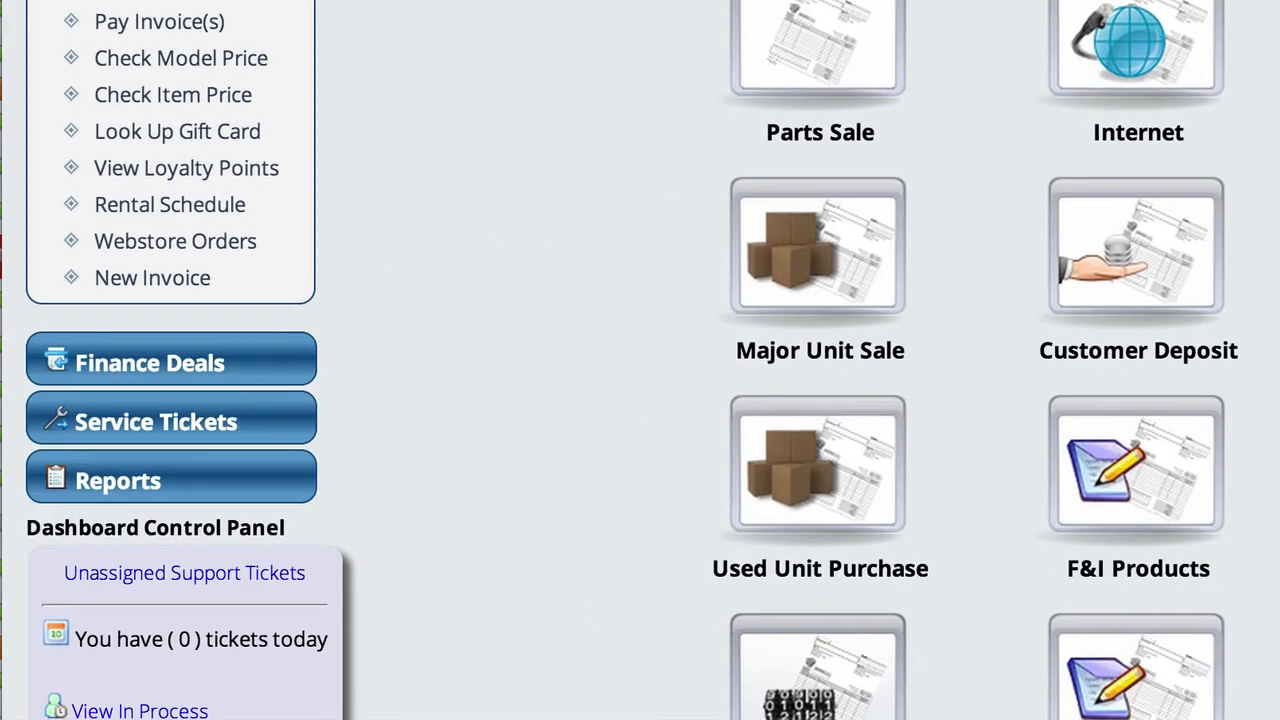
- Create a service ticket for the current contact and add the customer's VTC110C unit to it
{"action": "left_click", "coordinate": [136, 424]}
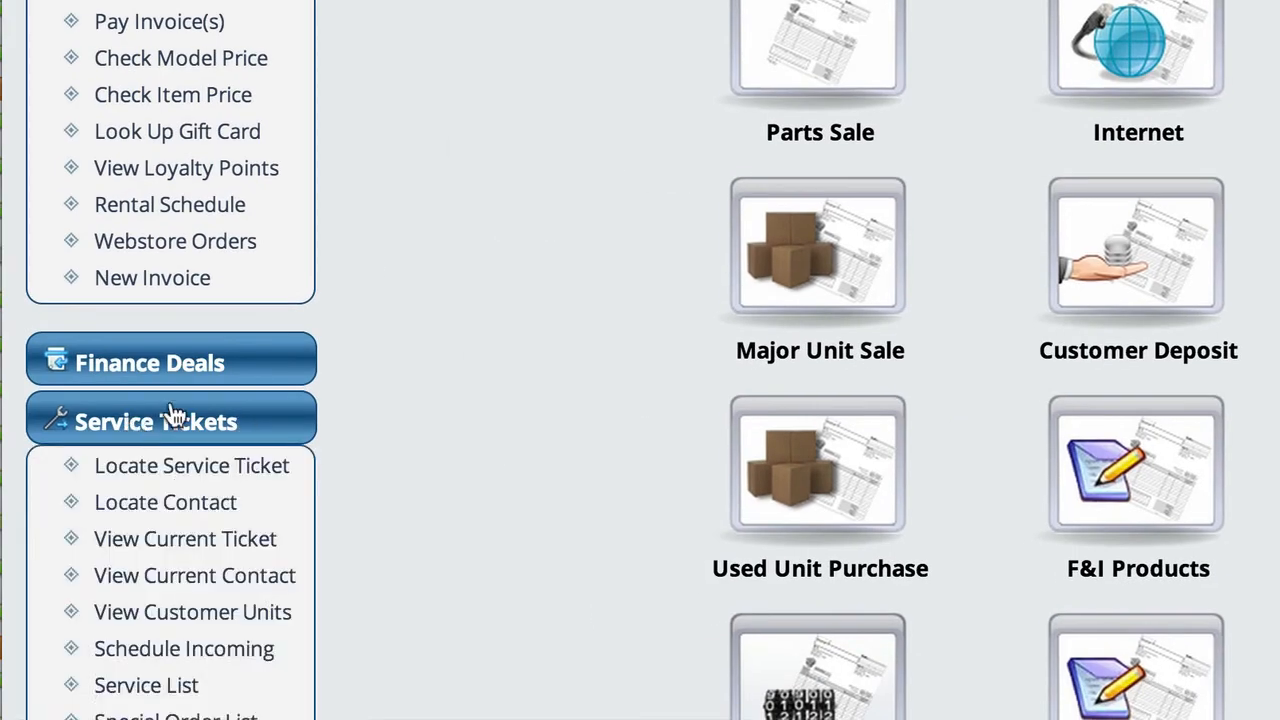
{"action": "scroll", "coordinate": [172, 413], "scroll_direction": "down", "scroll_amount": 5}
{"action": "left_click", "coordinate": [165, 415]}
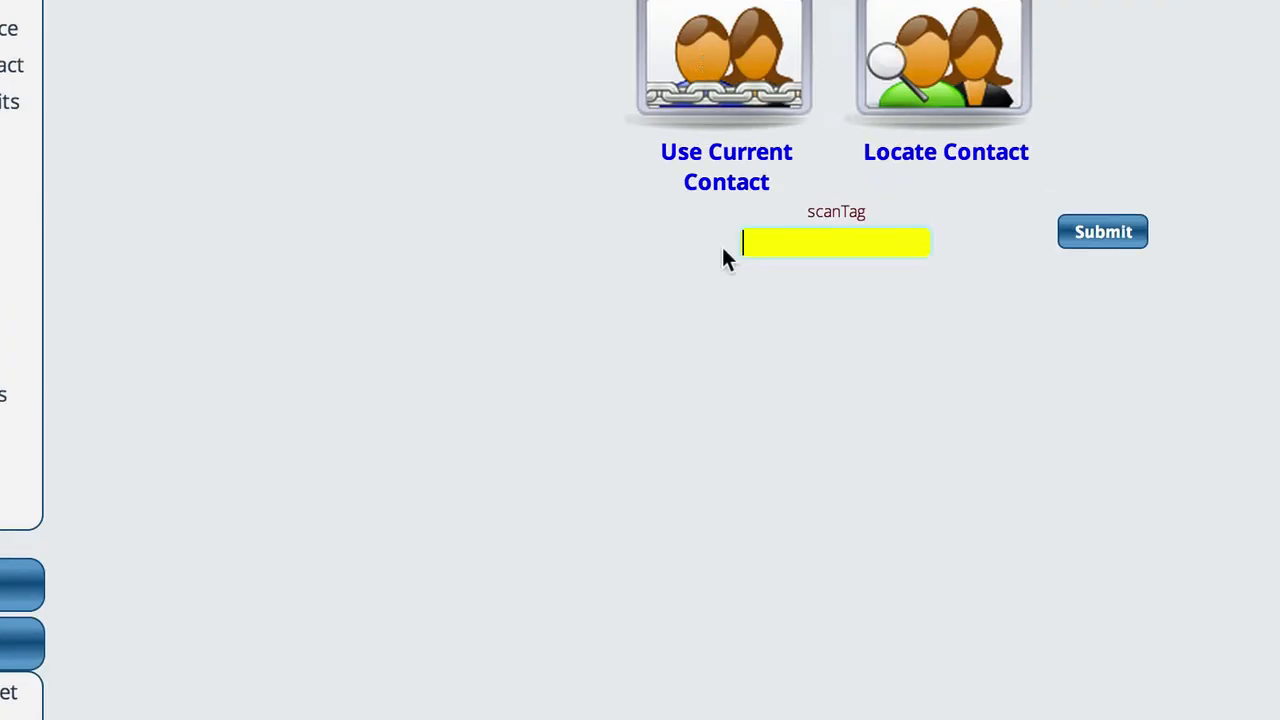
{"action": "left_click", "coordinate": [708, 67]}
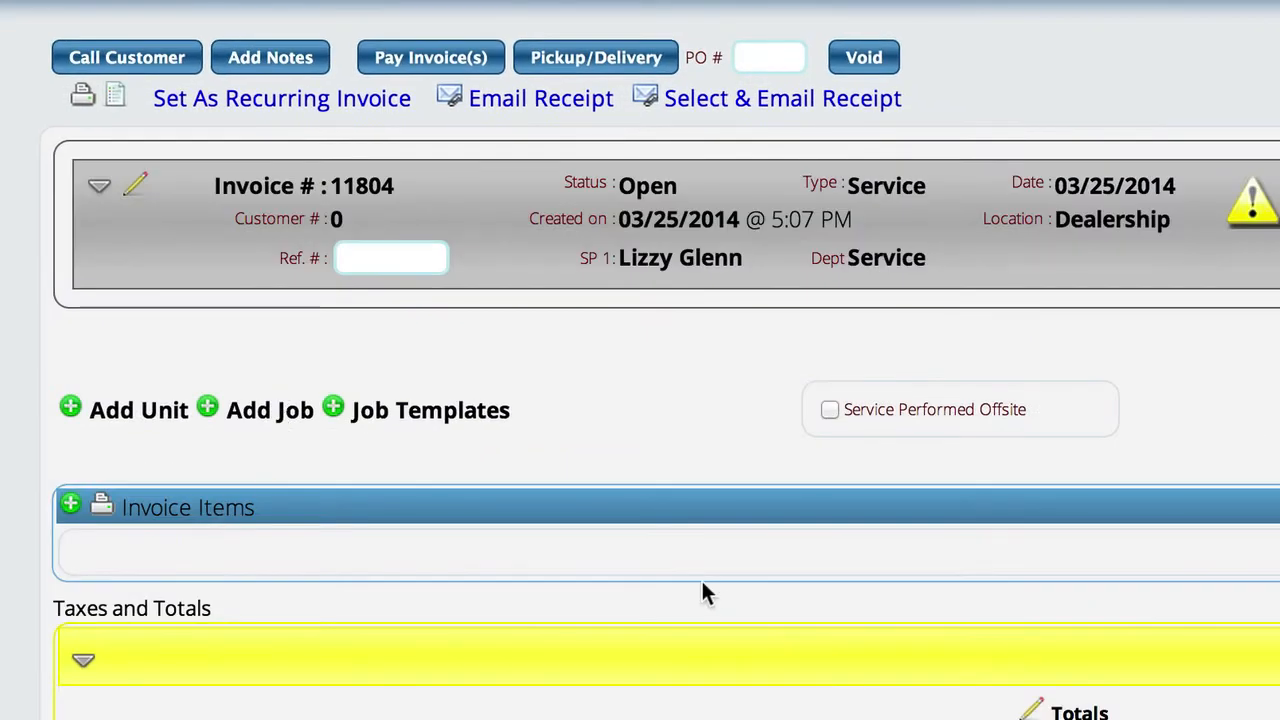
{"action": "left_click", "coordinate": [72, 418]}
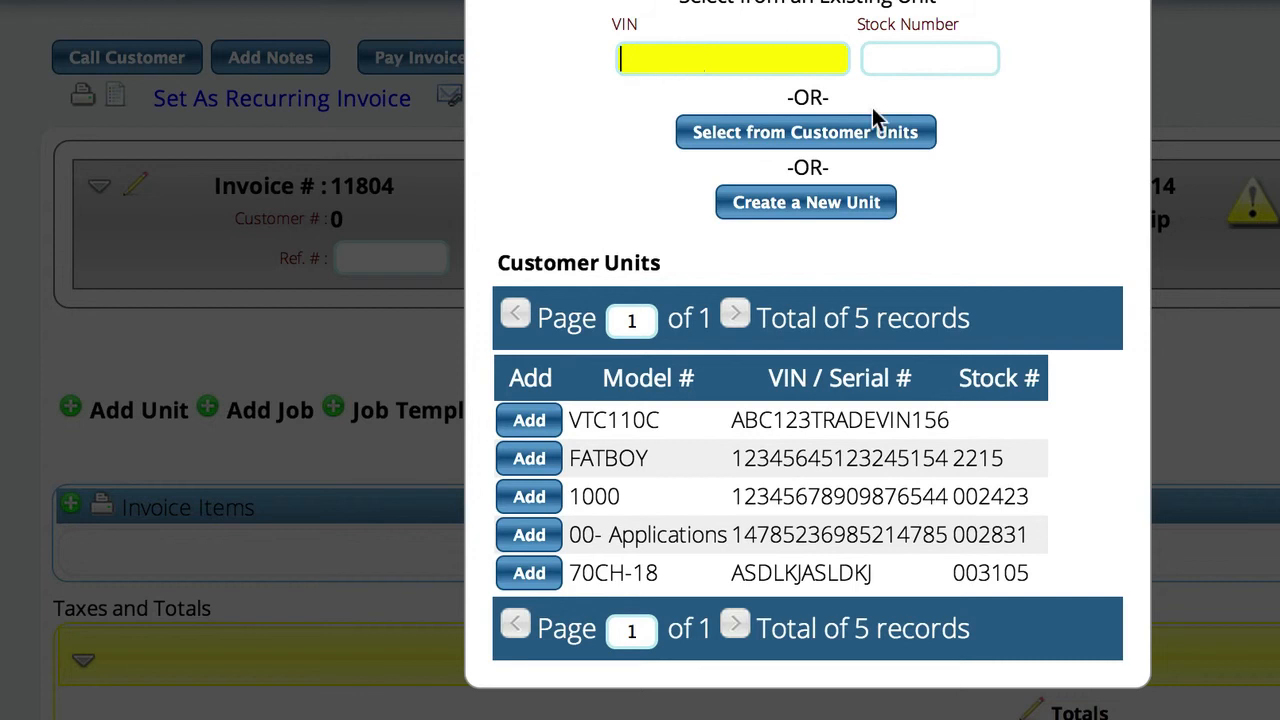
{"action": "left_click", "coordinate": [538, 424]}
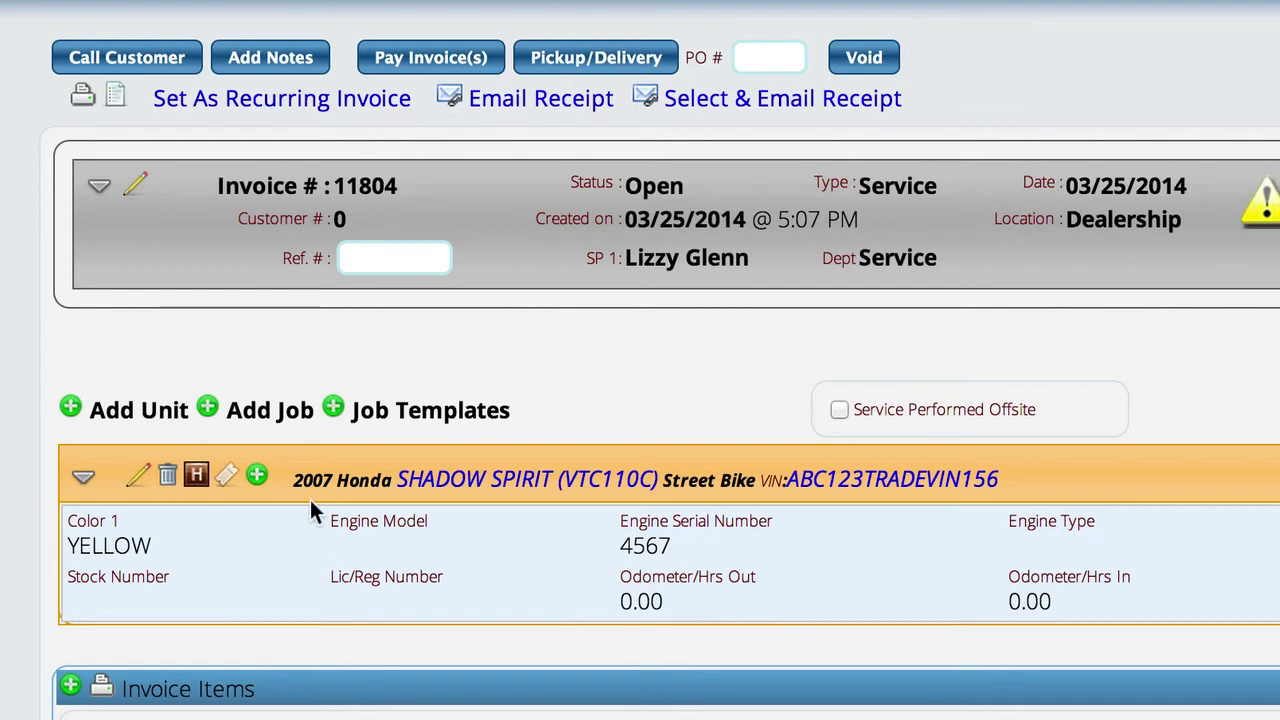
- Add a job titled "Tune UP" to the Shadow Spirit unit and open the item search for that job
{"action": "left_click", "coordinate": [257, 479]}
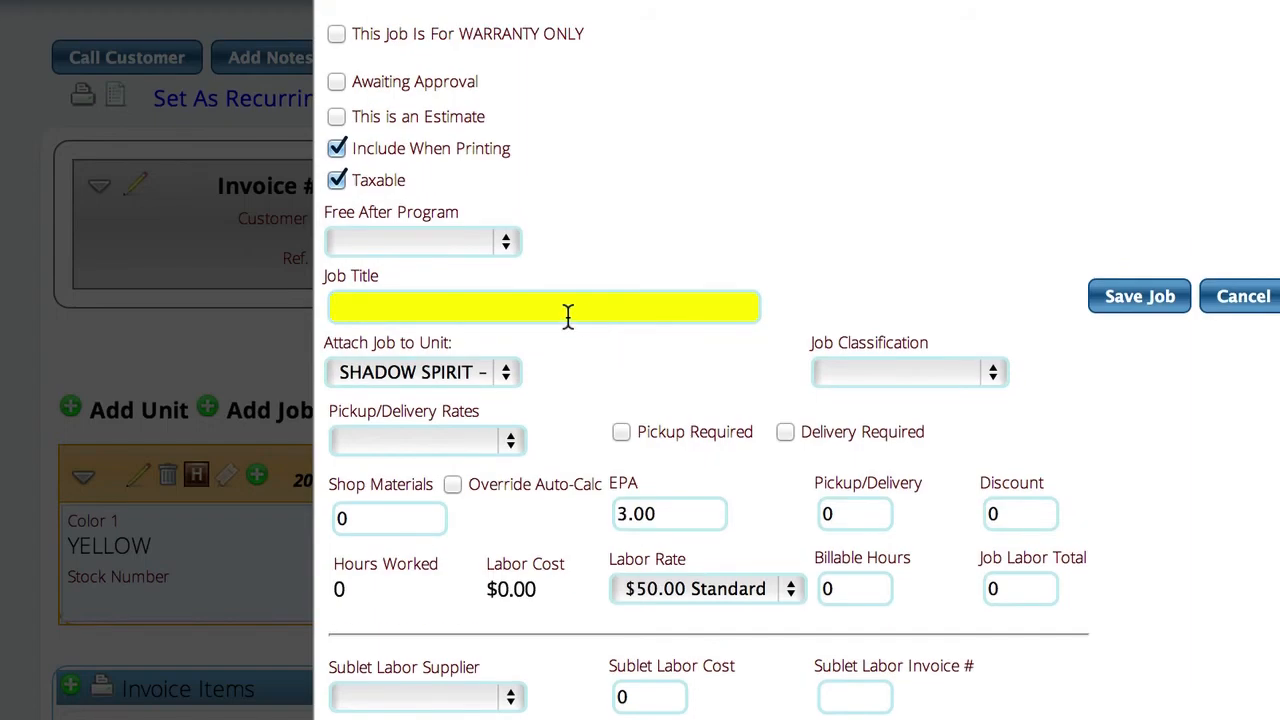
{"action": "type", "text": "Tune UP"}
{"action": "key", "text": "Tab"}
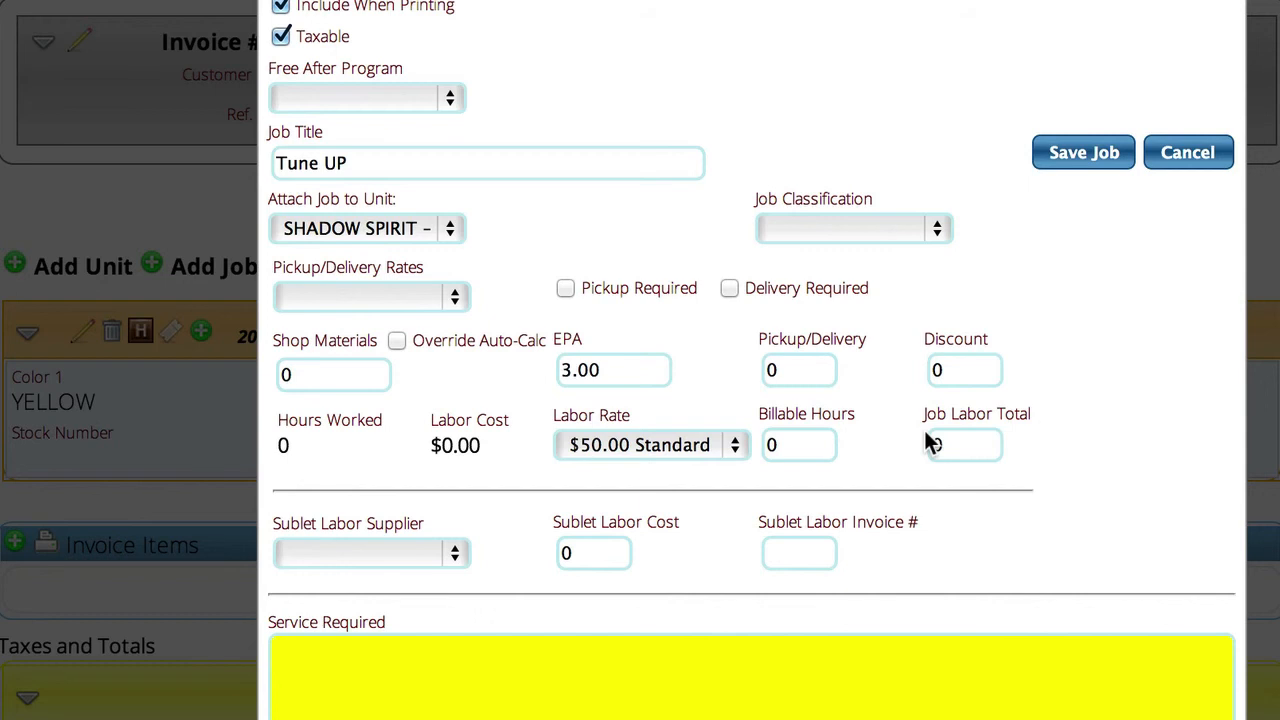
{"action": "left_click", "coordinate": [1077, 154]}
{"action": "scroll", "coordinate": [874, 580], "scroll_direction": "down", "scroll_amount": 5}
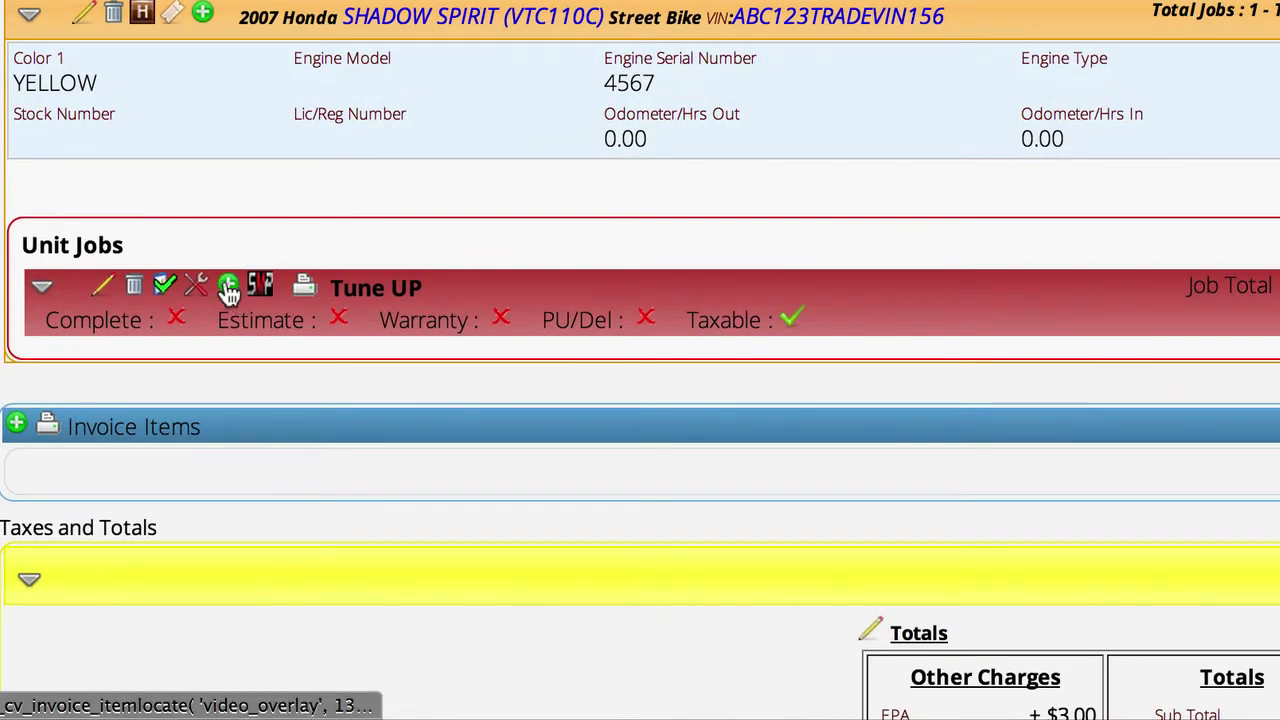
{"action": "left_click", "coordinate": [228, 286]}
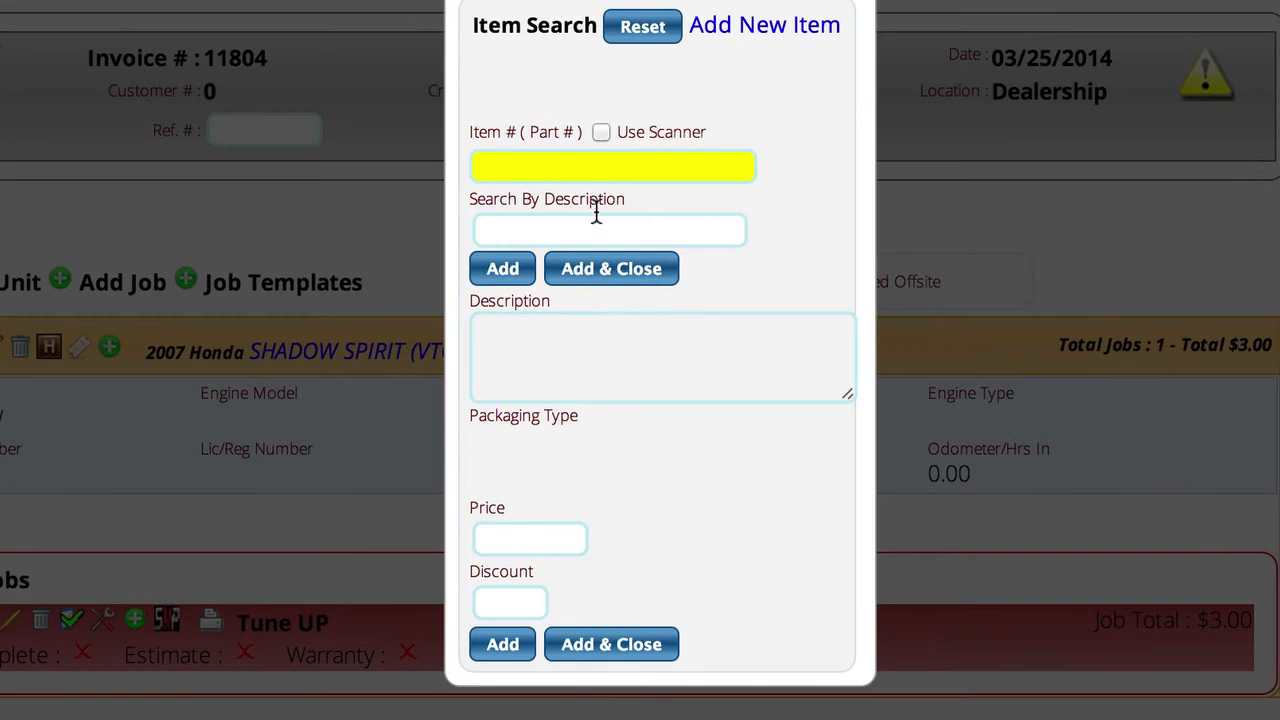
- Try to add item 09-500, Rumber Brush Tray from Nuera, to the Tune UP job
{"action": "type", "text": "09-50"}
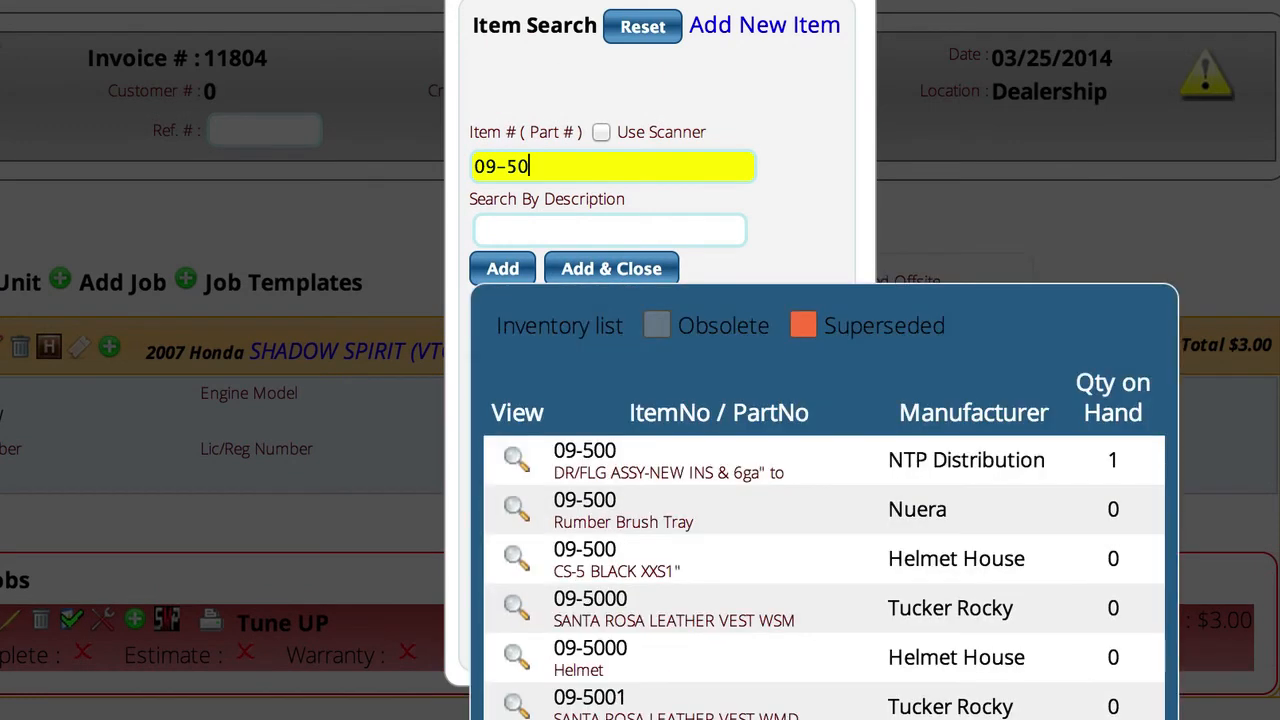
{"action": "left_click", "coordinate": [516, 513]}
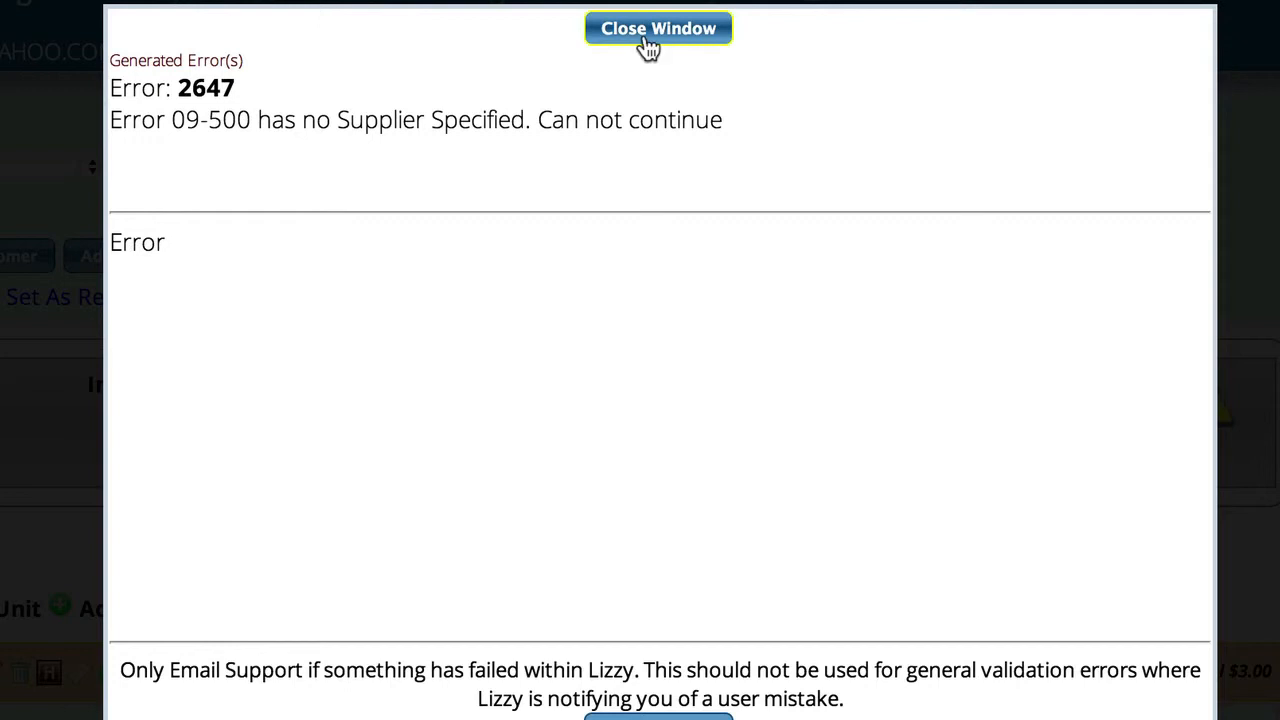
{"action": "left_click", "coordinate": [652, 38]}
- Broaden the item number search to "09-" and add one Tucker Rocky 09-0001, RR SIDE LOGO TEE BLK MD, to the job
{"action": "left_click", "coordinate": [558, 492]}
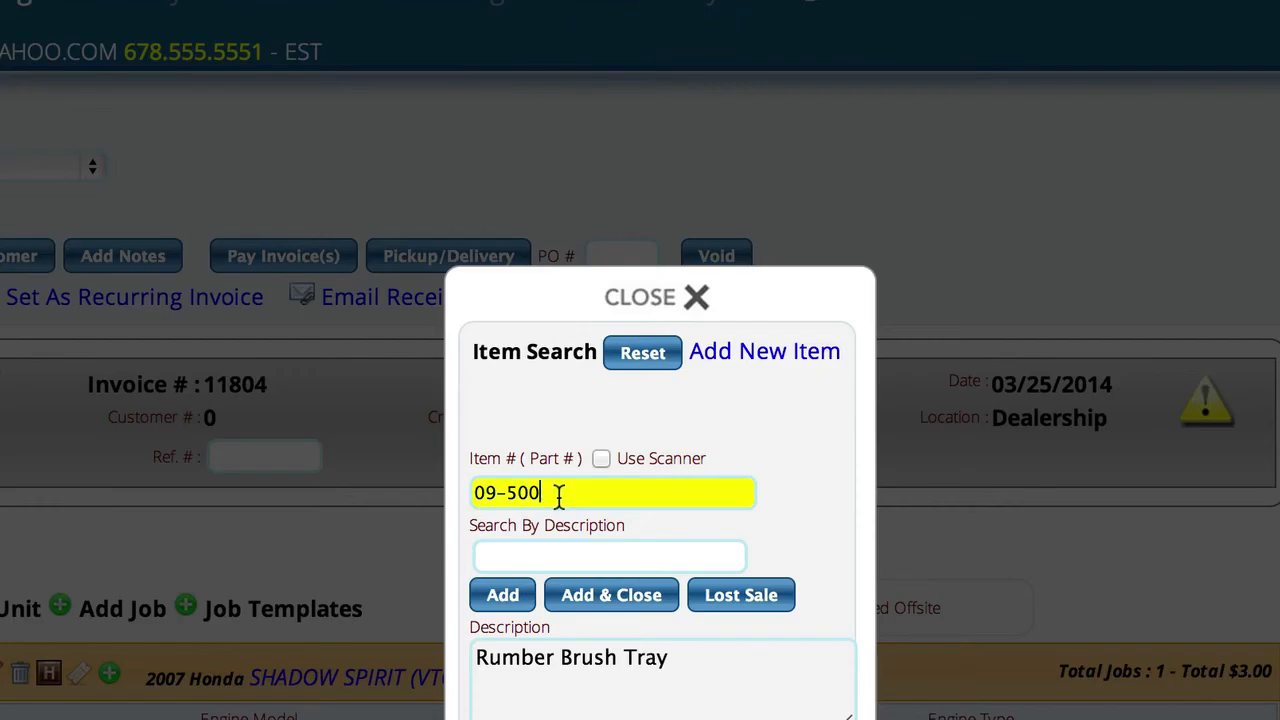
{"action": "key", "text": "BackSpace"}
{"action": "key", "text": "BackSpace"}
{"action": "key", "text": "BackSpace"}
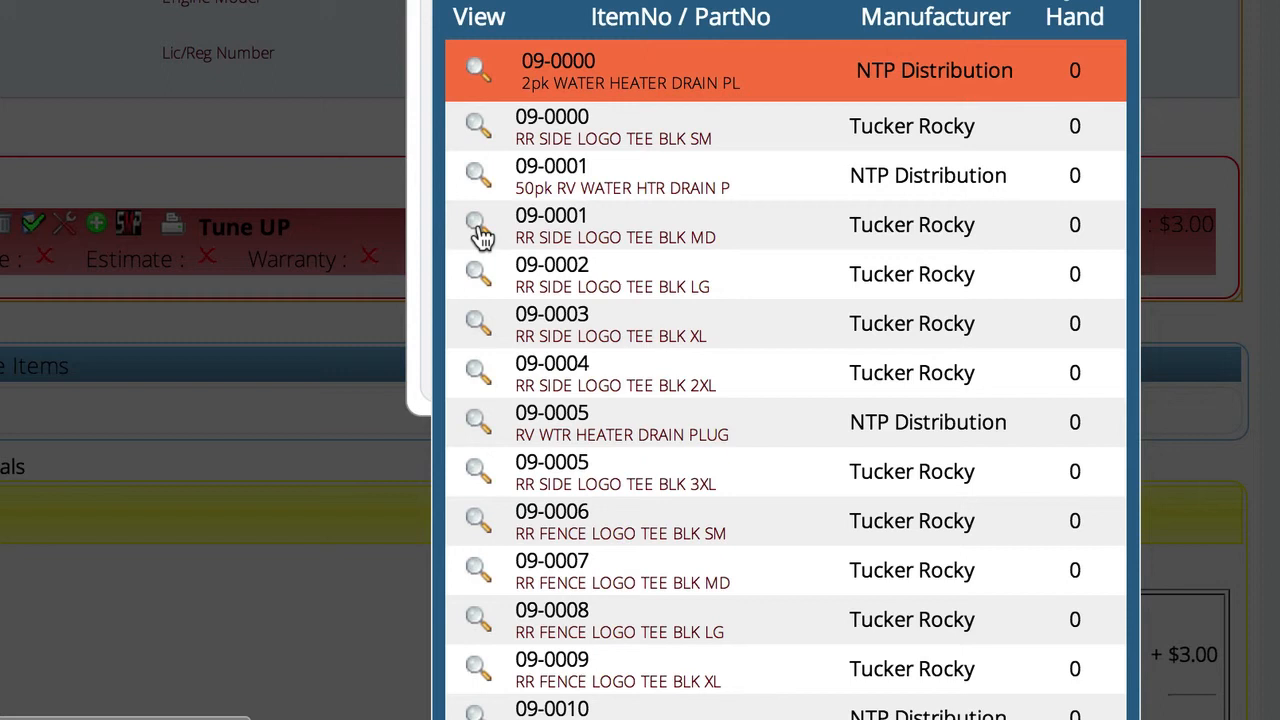
{"action": "left_click", "coordinate": [481, 236]}
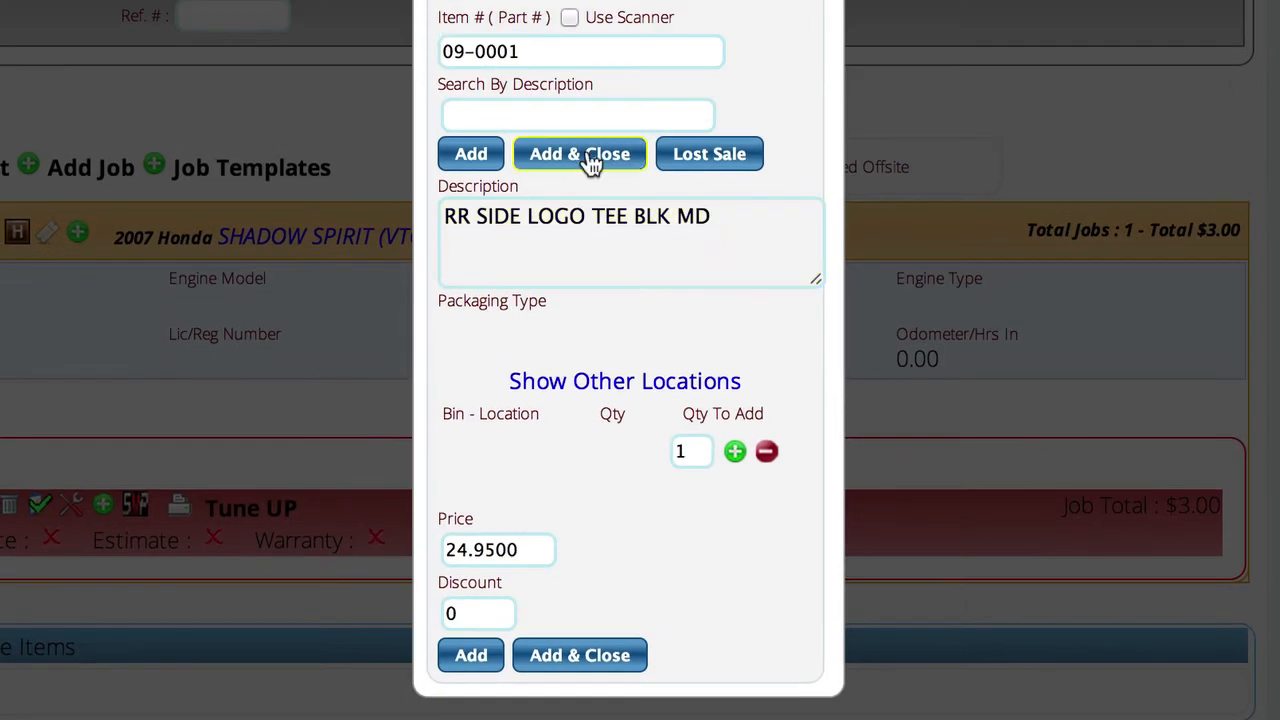
{"action": "left_click", "coordinate": [589, 163]}
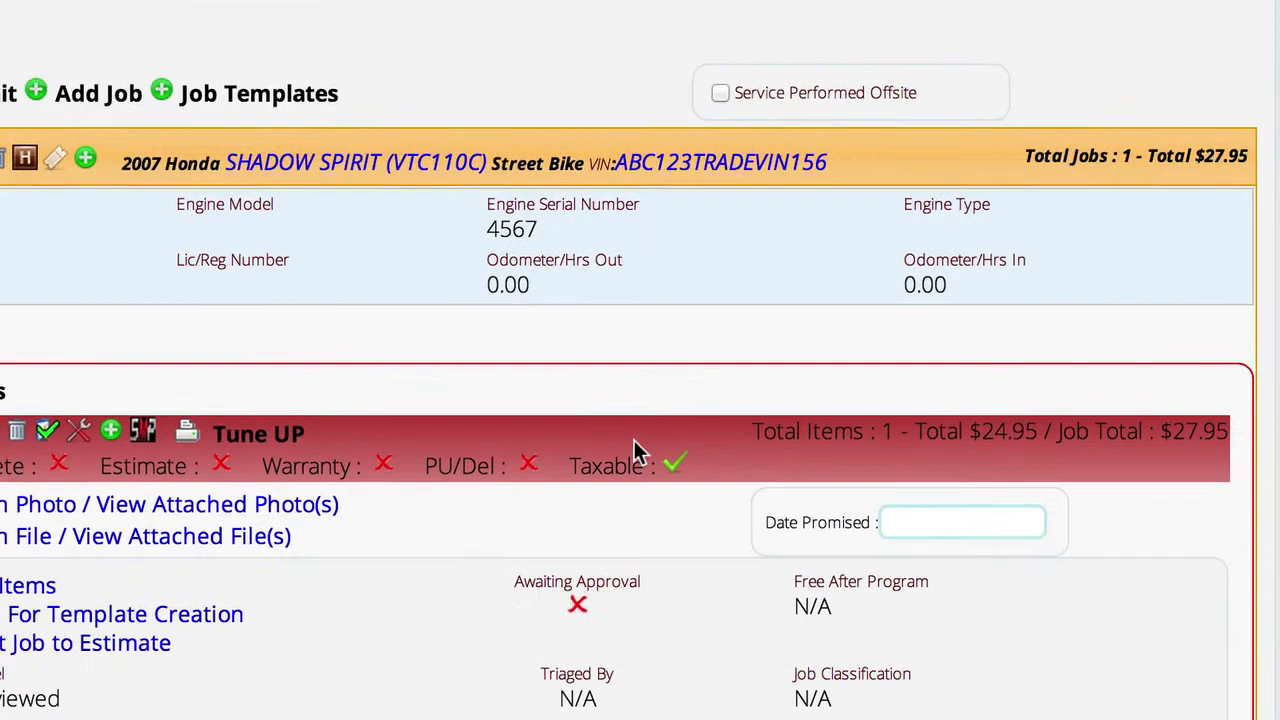
- Deliver a quantity of 1 of item 09-0001 to the service invoice
{"action": "scroll", "coordinate": [522, 325], "scroll_direction": "down", "scroll_amount": 10}
{"action": "scroll", "coordinate": [523, 340], "scroll_direction": "down", "scroll_amount": 3}
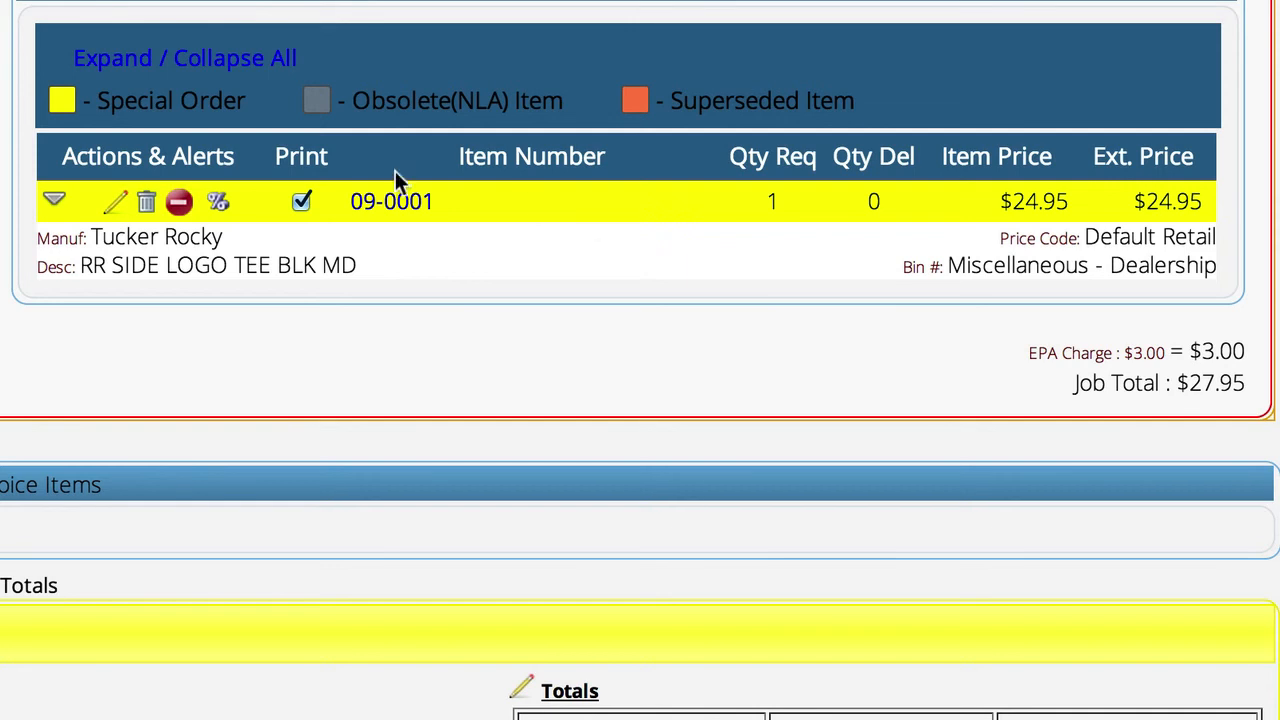
{"action": "left_click", "coordinate": [178, 202]}
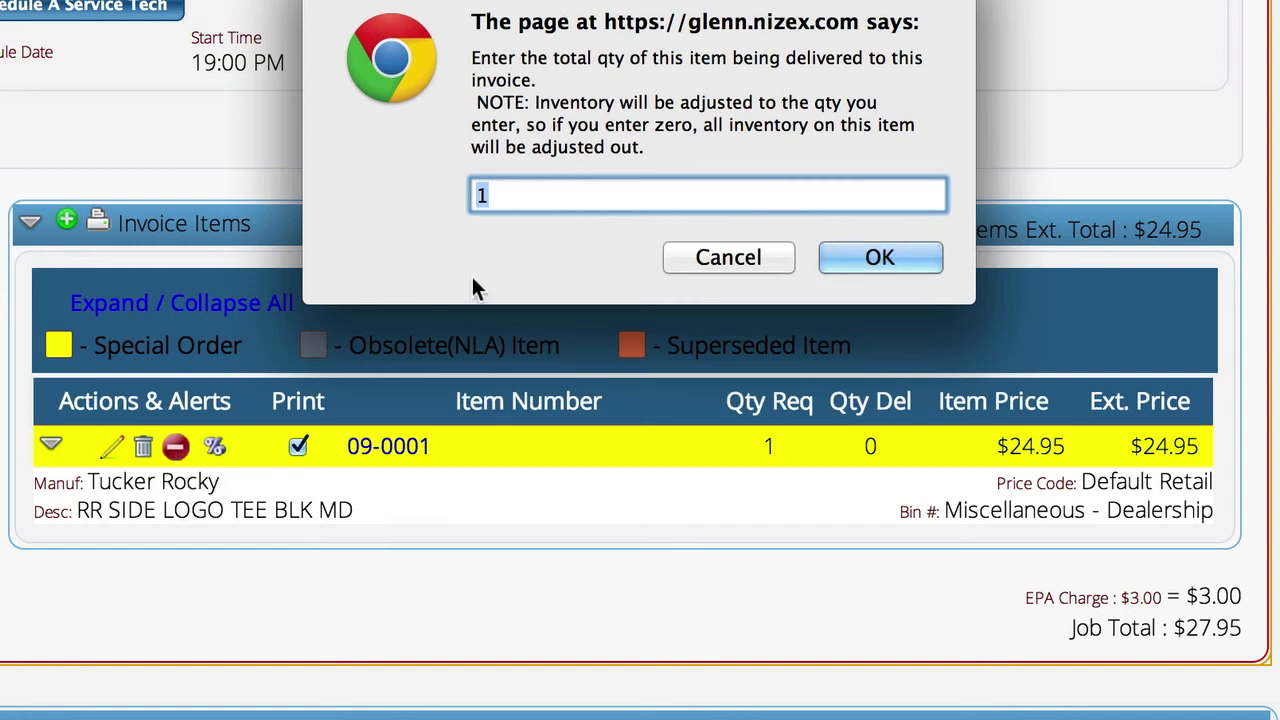
{"action": "left_click", "coordinate": [855, 260]}
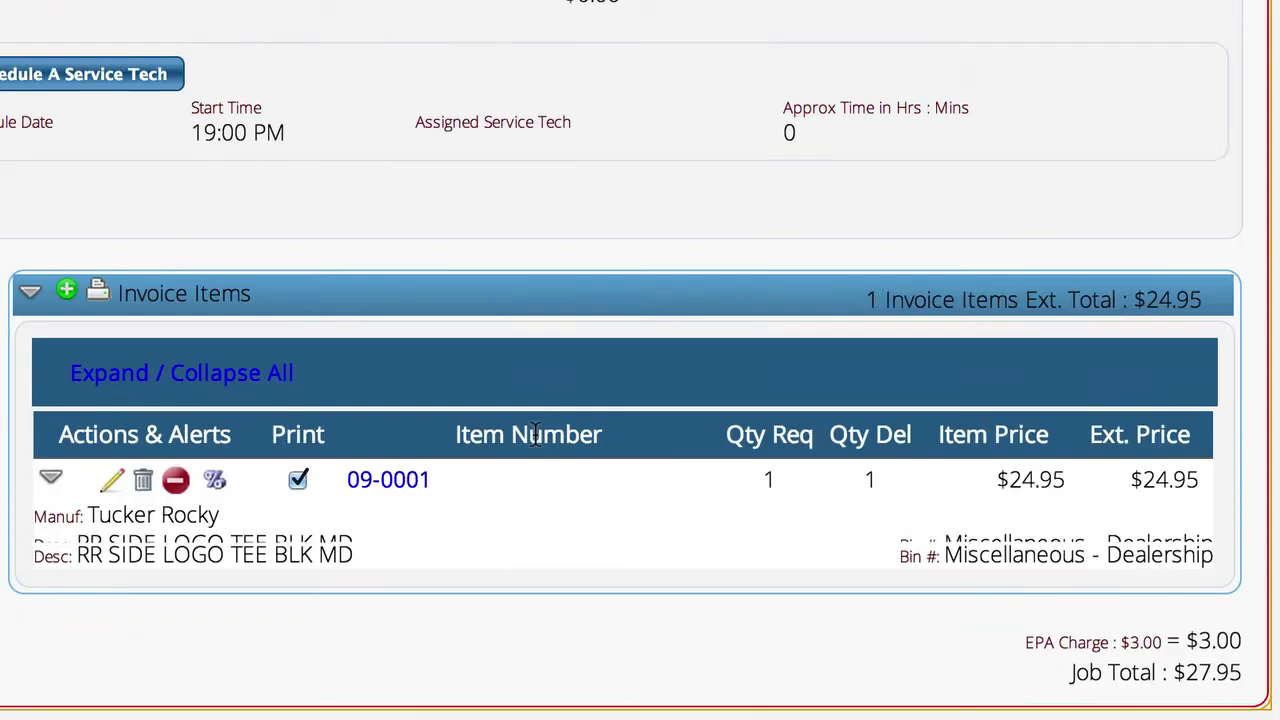
{"action": "scroll", "coordinate": [545, 440], "scroll_direction": "up", "scroll_amount": 10}
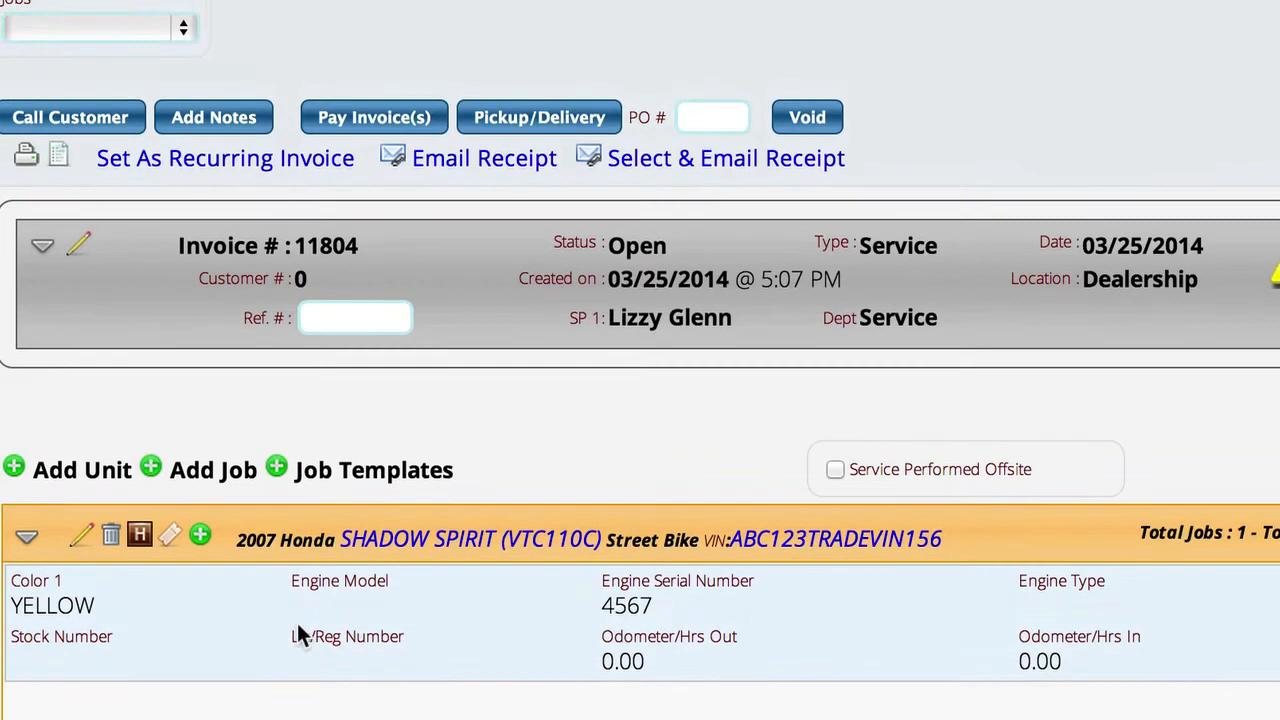
- Add one NTP Distribution item 09-500, DR/FLG ASSY, from bin A-1 to the Tune UP job and deliver it
{"action": "scroll", "coordinate": [300, 634], "scroll_direction": "down", "scroll_amount": 4}
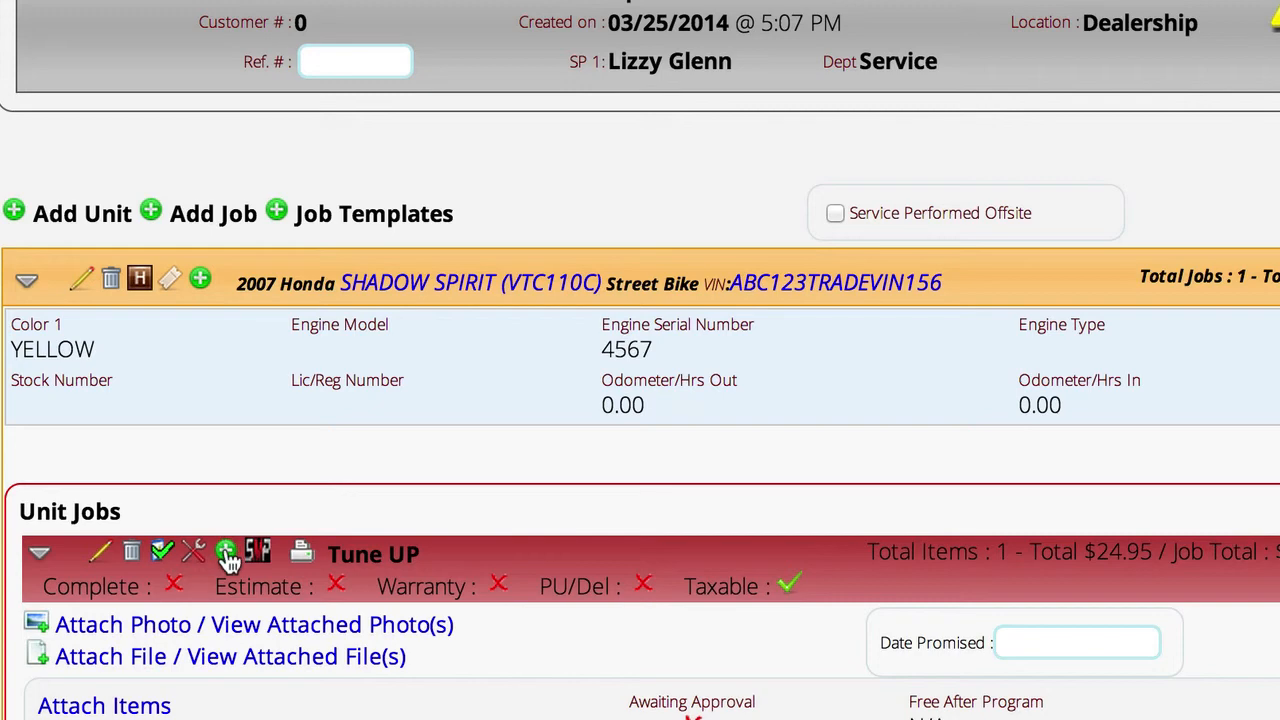
{"action": "left_click", "coordinate": [227, 550]}
{"action": "type", "text": "09-5"}
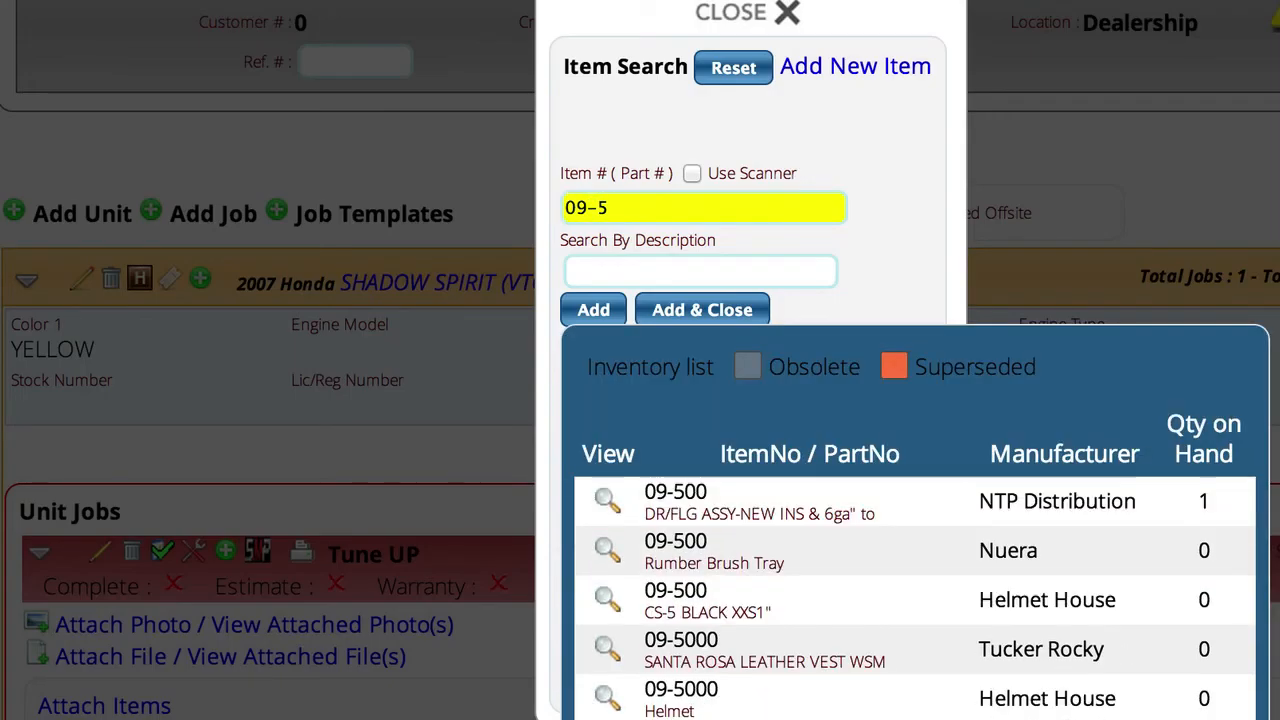
{"action": "left_click", "coordinate": [605, 500]}
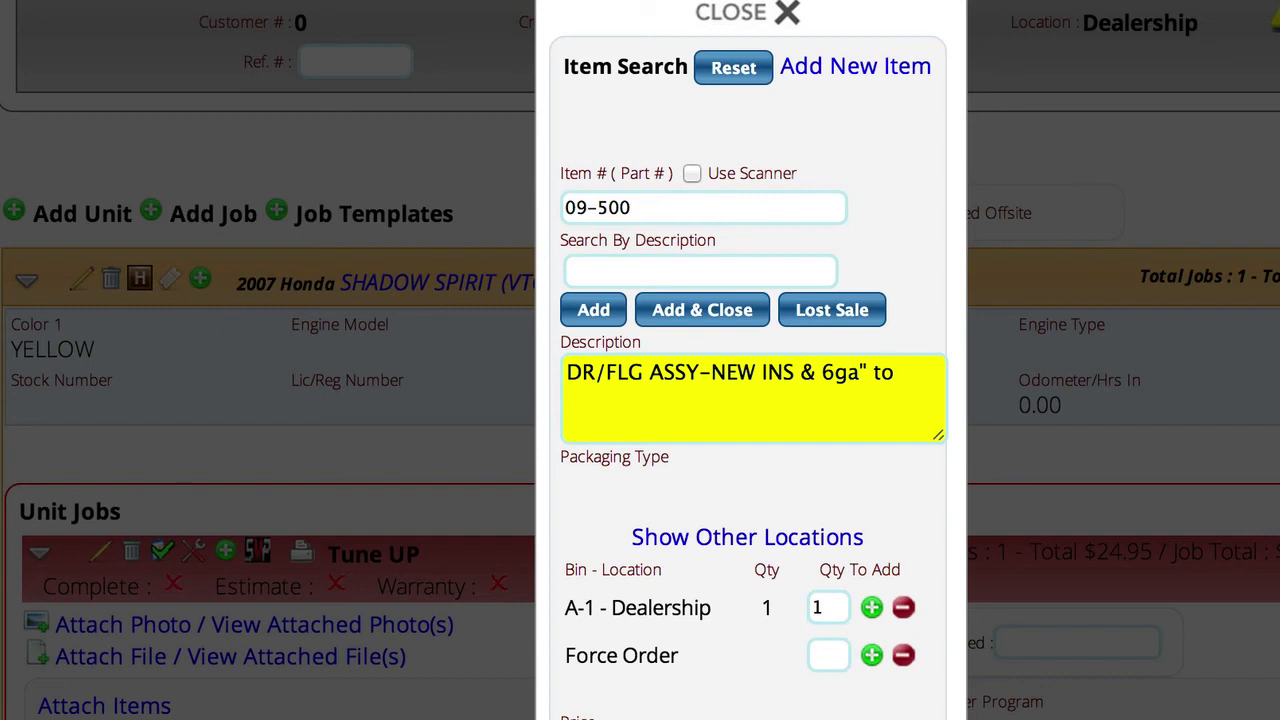
{"action": "left_click", "coordinate": [701, 309]}
{"action": "scroll", "coordinate": [640, 360], "scroll_direction": "down", "scroll_amount": 7}
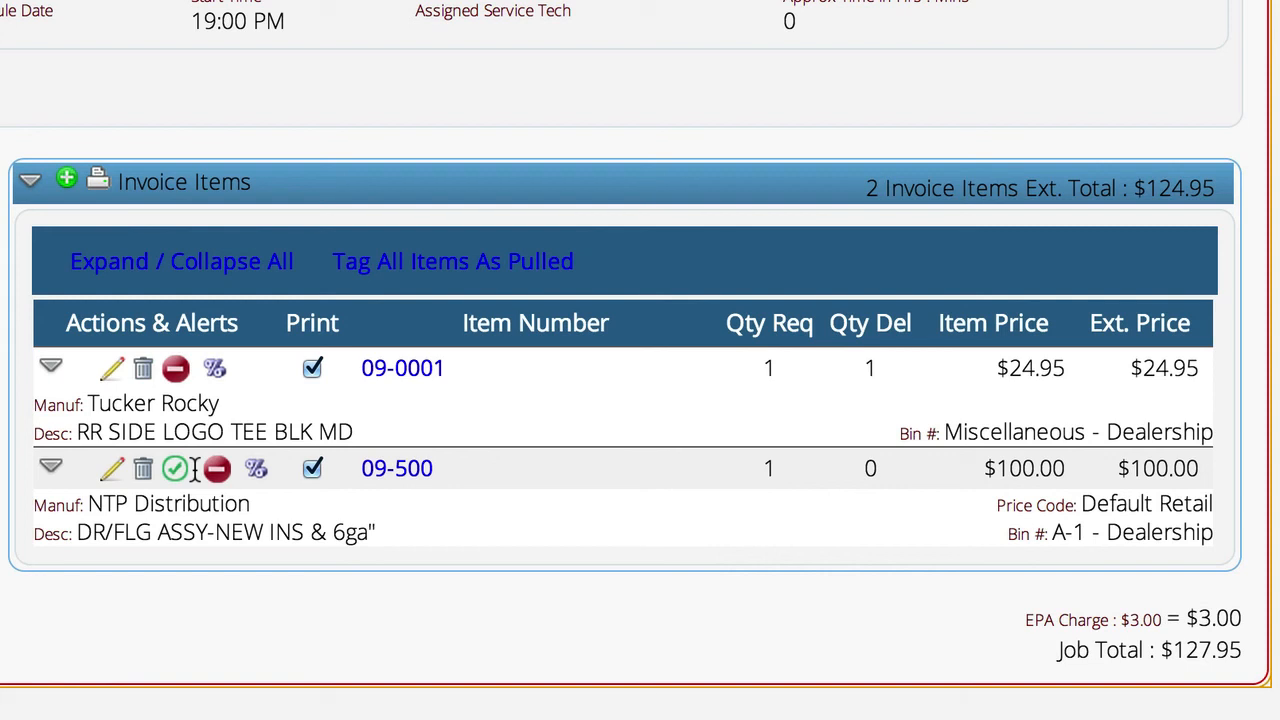
{"action": "left_click", "coordinate": [175, 468]}
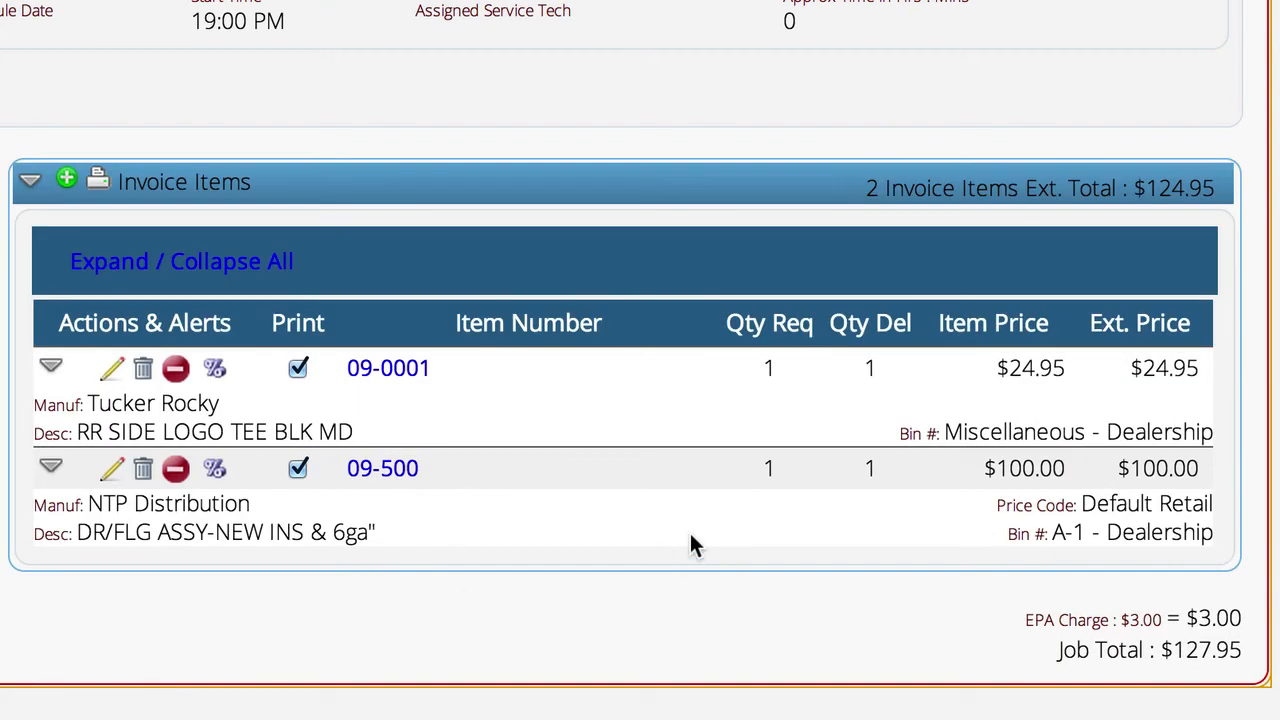
- Start a customer deposit for this service ticket and choose Old Customer Credits as its payment method
{"action": "scroll", "coordinate": [691, 534], "scroll_direction": "down", "scroll_amount": 9}
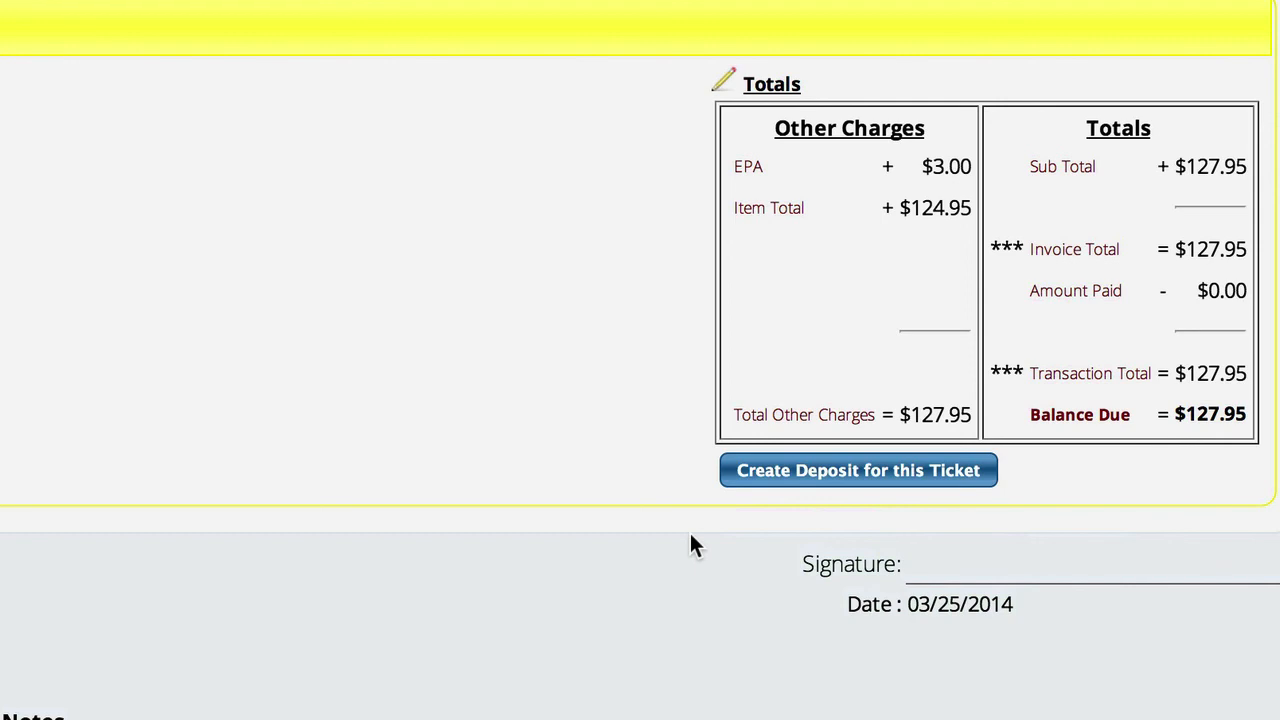
{"action": "left_click", "coordinate": [838, 480]}
{"action": "scroll", "coordinate": [997, 380], "scroll_direction": "up", "scroll_amount": 5}
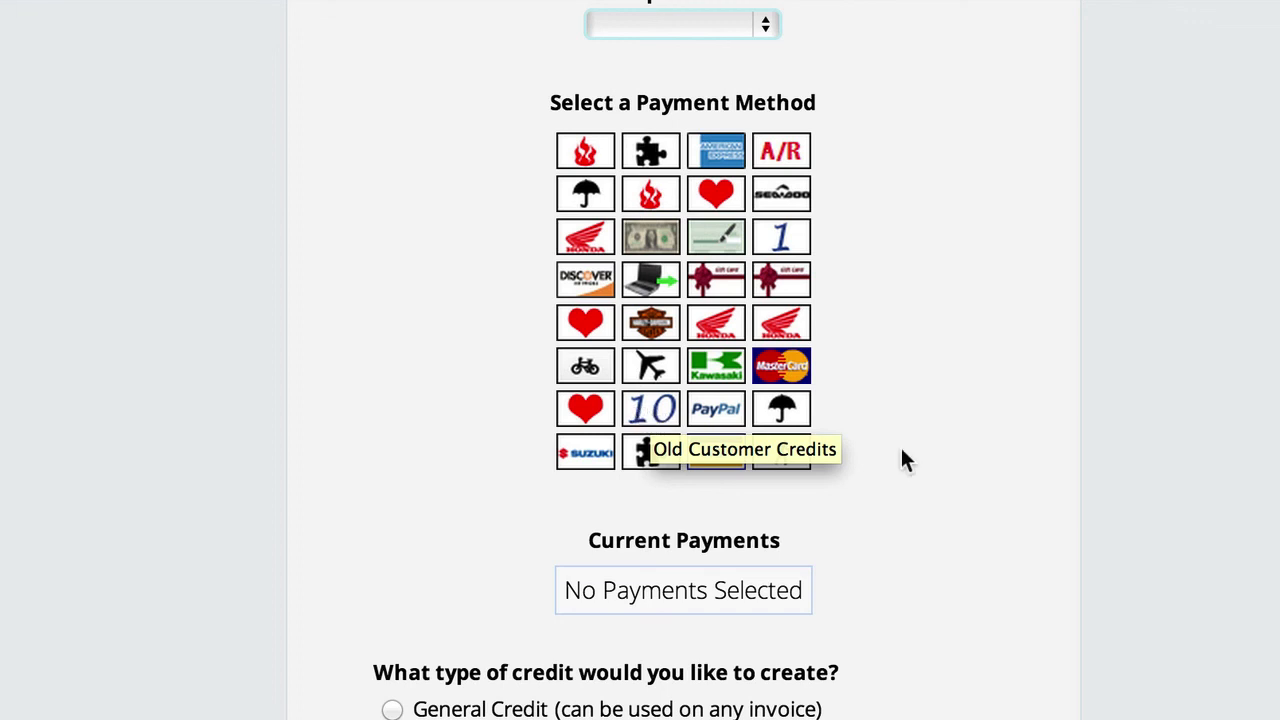
{"action": "scroll", "coordinate": [1005, 320], "scroll_direction": "up", "scroll_amount": 5}
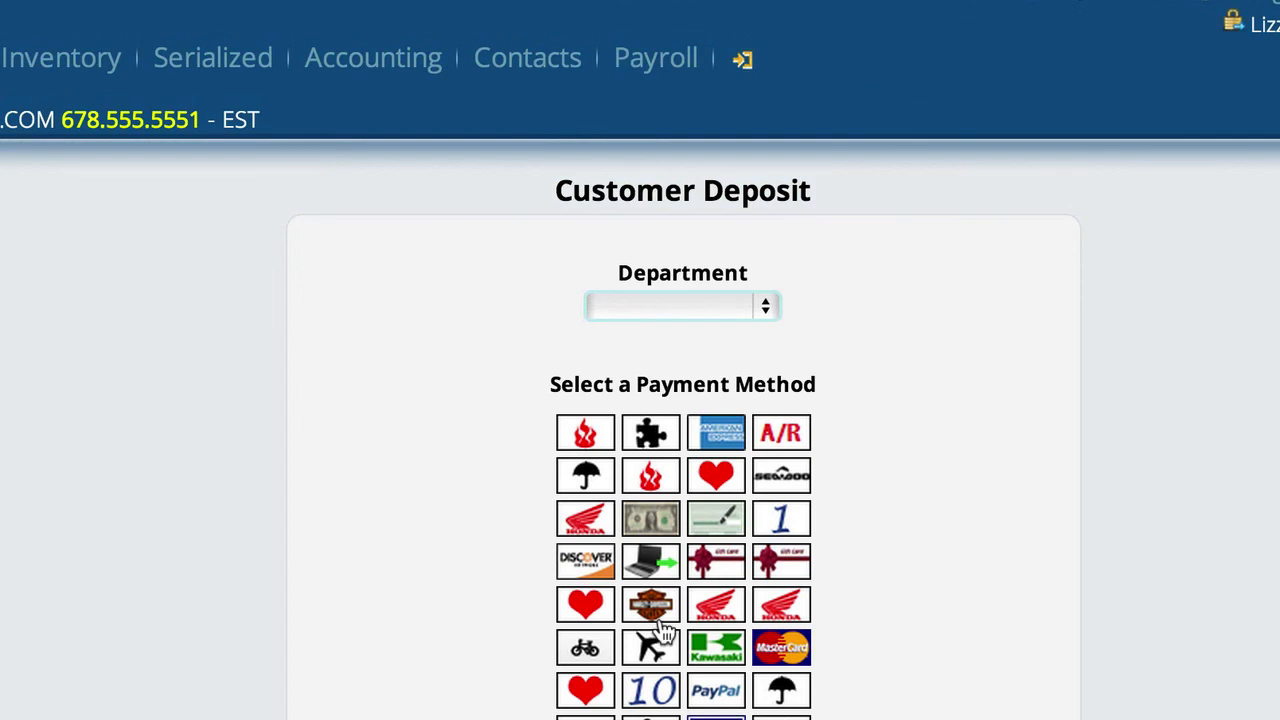
{"action": "left_click", "coordinate": [653, 698]}
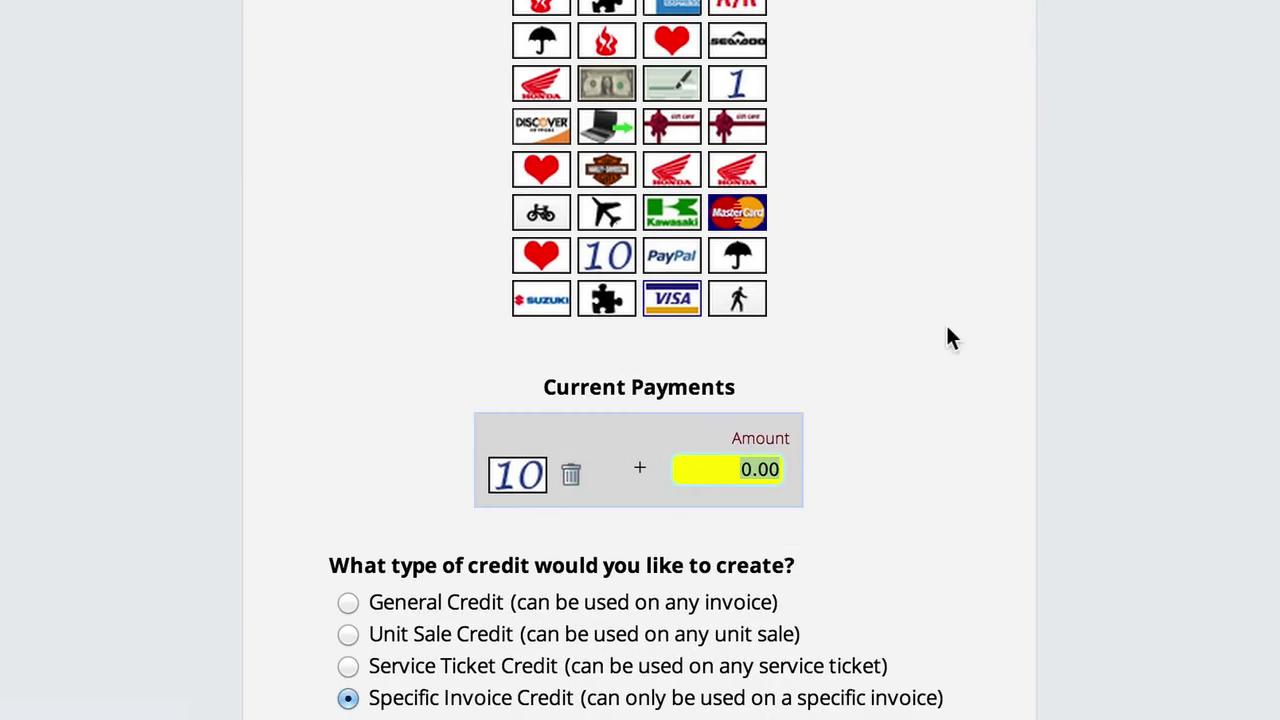
- Set the Old Customer Credits payment to 25 as a Specific Invoice Credit and try to submit the deposit
{"action": "scroll", "coordinate": [1024, 186], "scroll_direction": "down", "scroll_amount": 3}
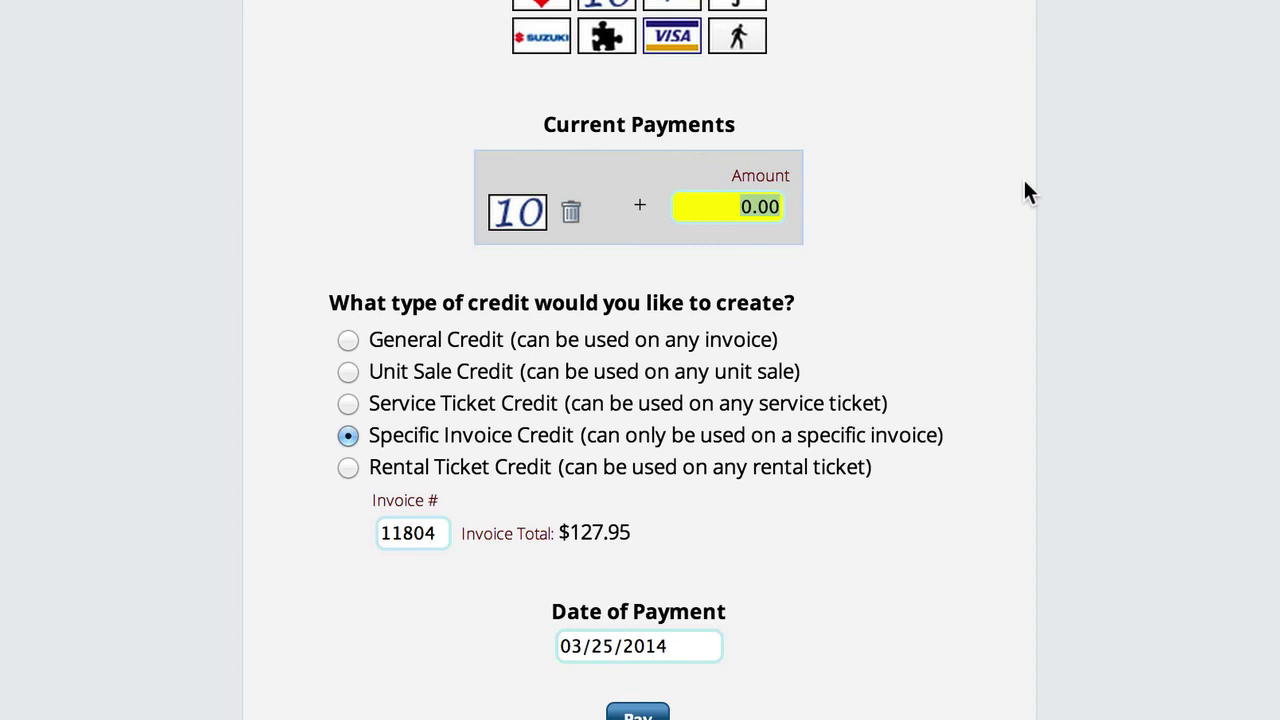
{"action": "type", "text": "25"}
{"action": "scroll", "coordinate": [1214, 306], "scroll_direction": "down", "scroll_amount": 3}
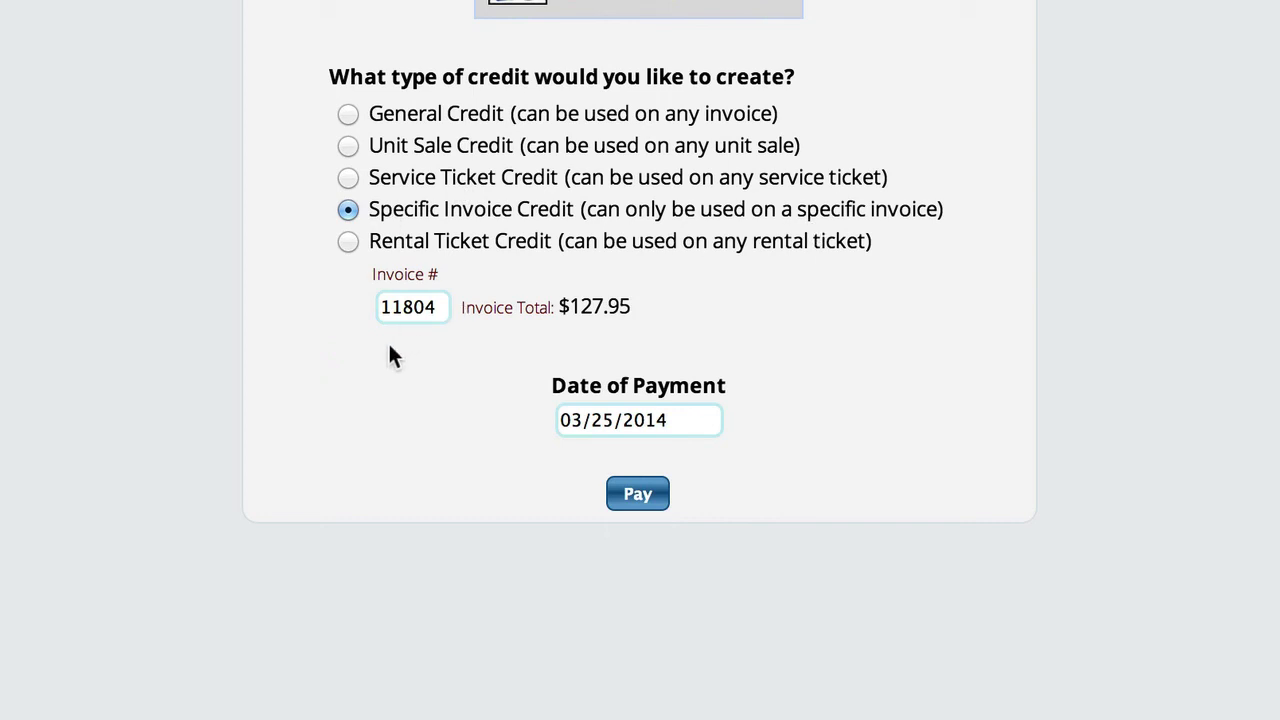
{"action": "left_click", "coordinate": [648, 500]}
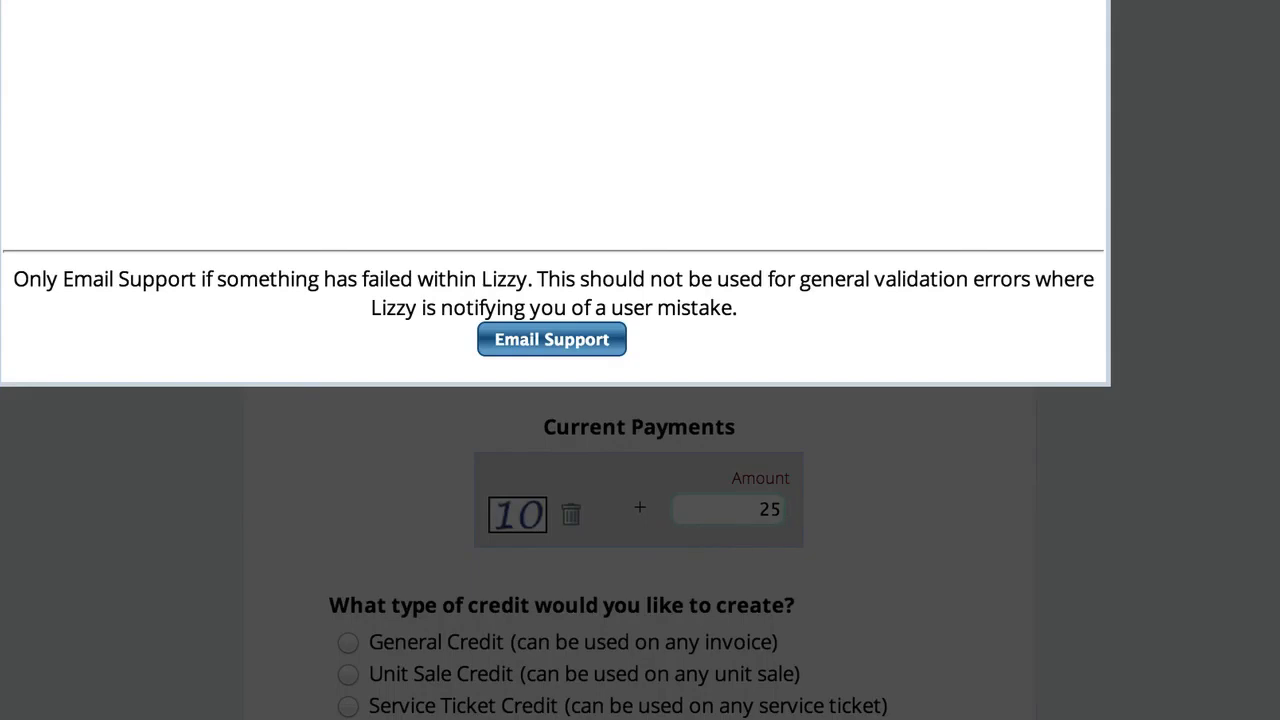
- Dismiss the error window, assign the deposit to the Service department, and submit the payment
{"action": "key", "text": "Escape"}
{"action": "left_click", "coordinate": [625, 78]}
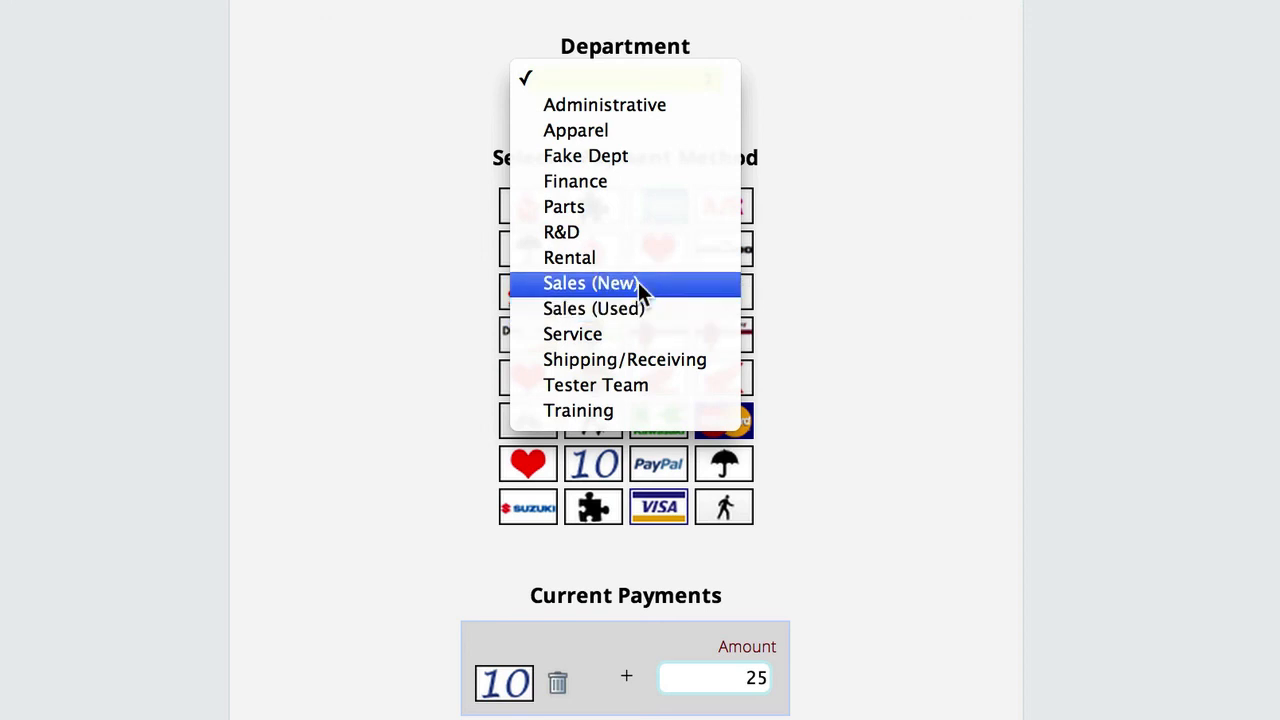
{"action": "left_click", "coordinate": [620, 332]}
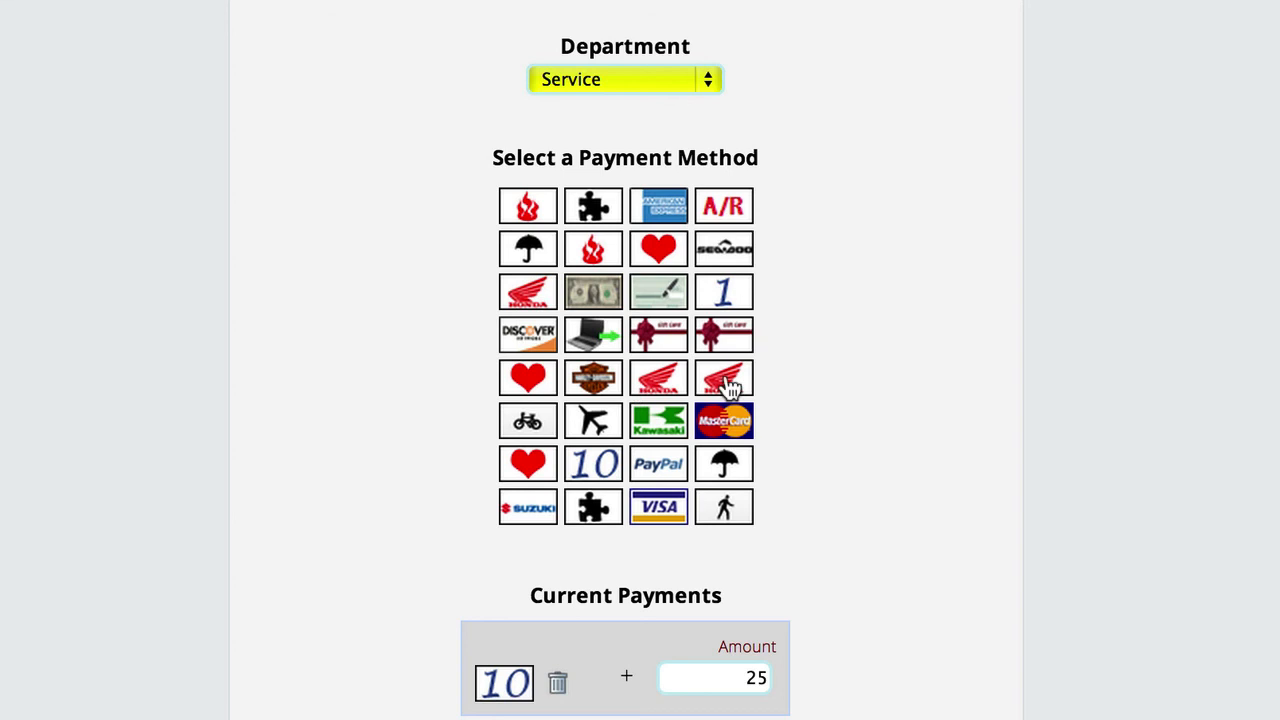
{"action": "scroll", "coordinate": [966, 591], "scroll_direction": "down", "scroll_amount": 10}
{"action": "left_click", "coordinate": [622, 400]}
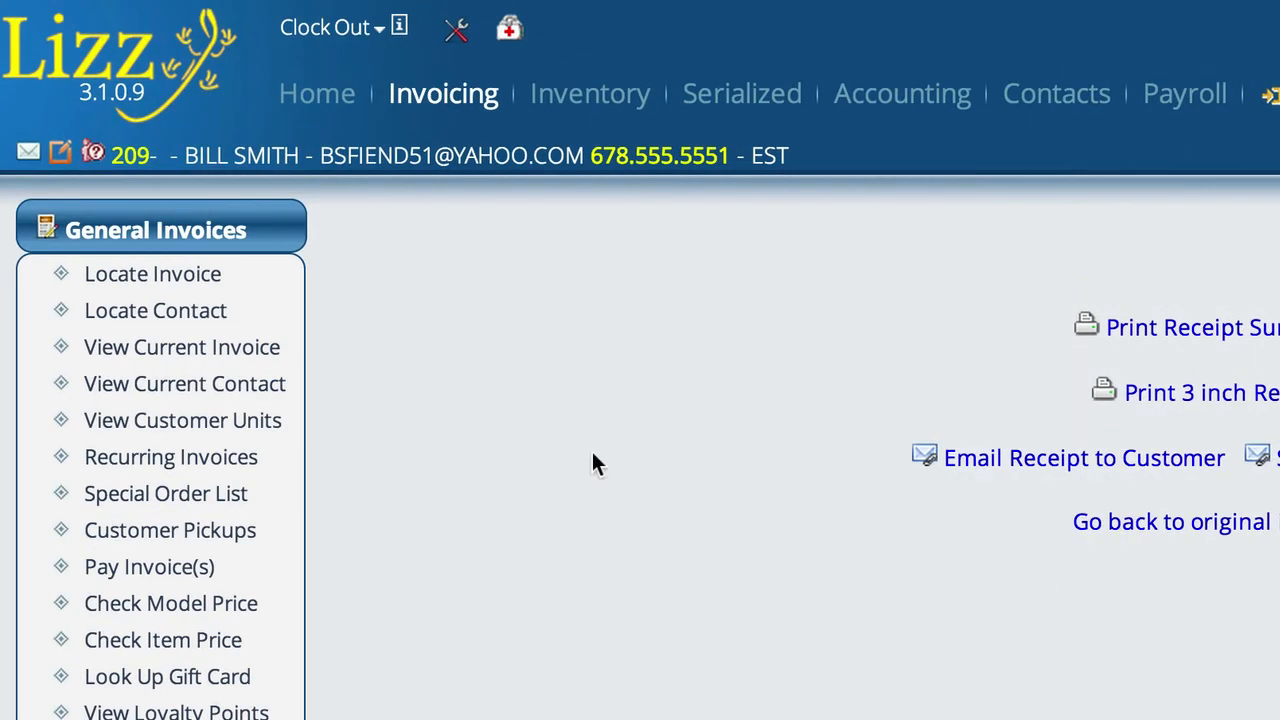
- Reopen the current service invoice and check its totals for the deposit held against it
{"action": "left_click", "coordinate": [166, 362]}
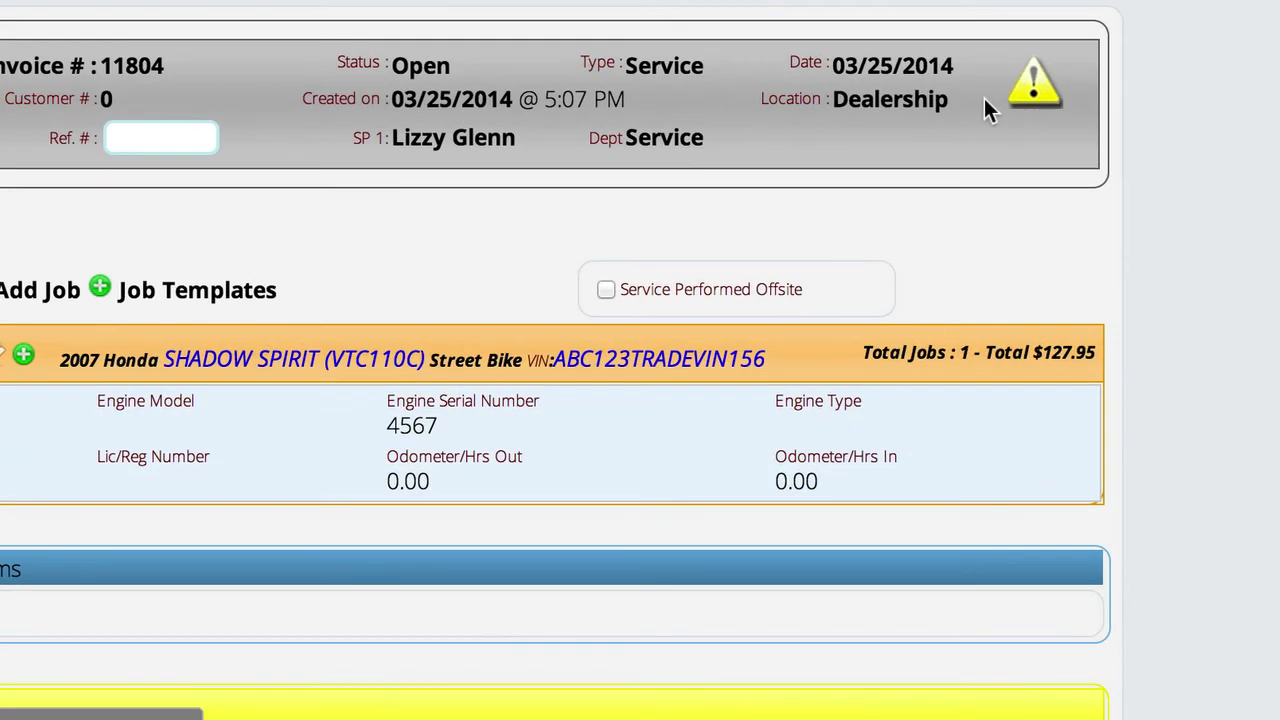
{"action": "scroll", "coordinate": [1268, 42], "scroll_direction": "down", "scroll_amount": 8}
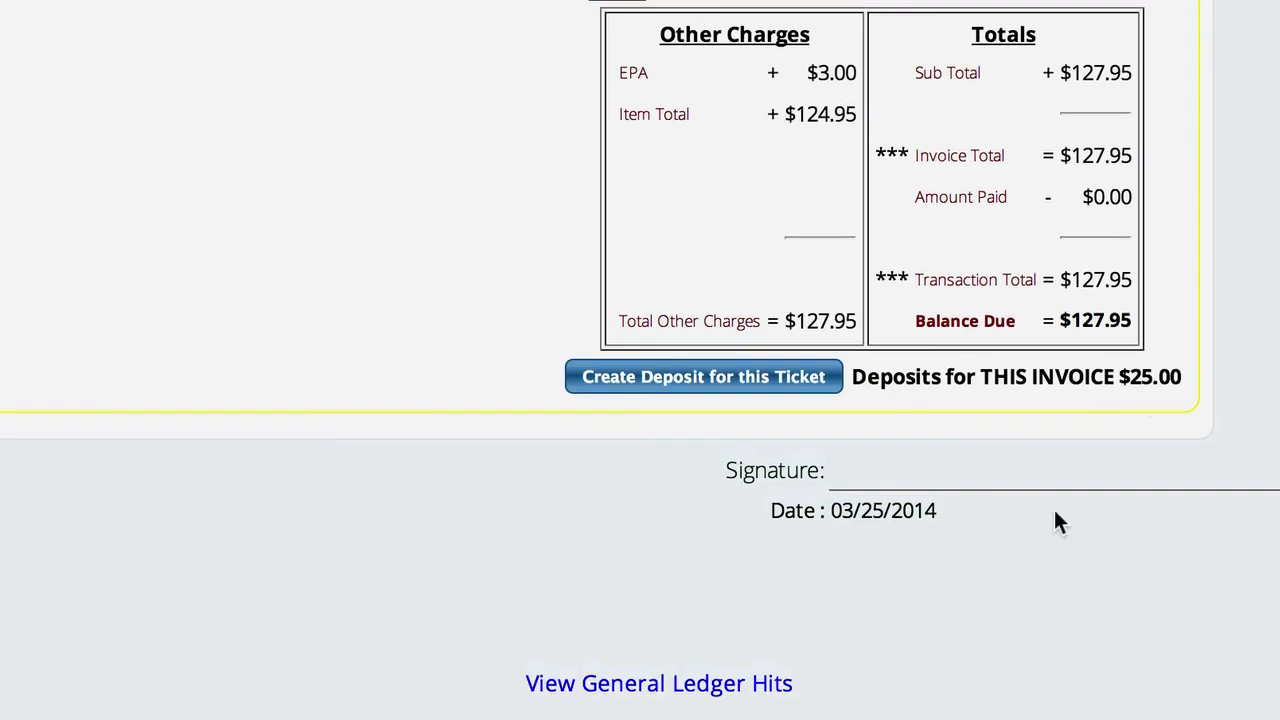